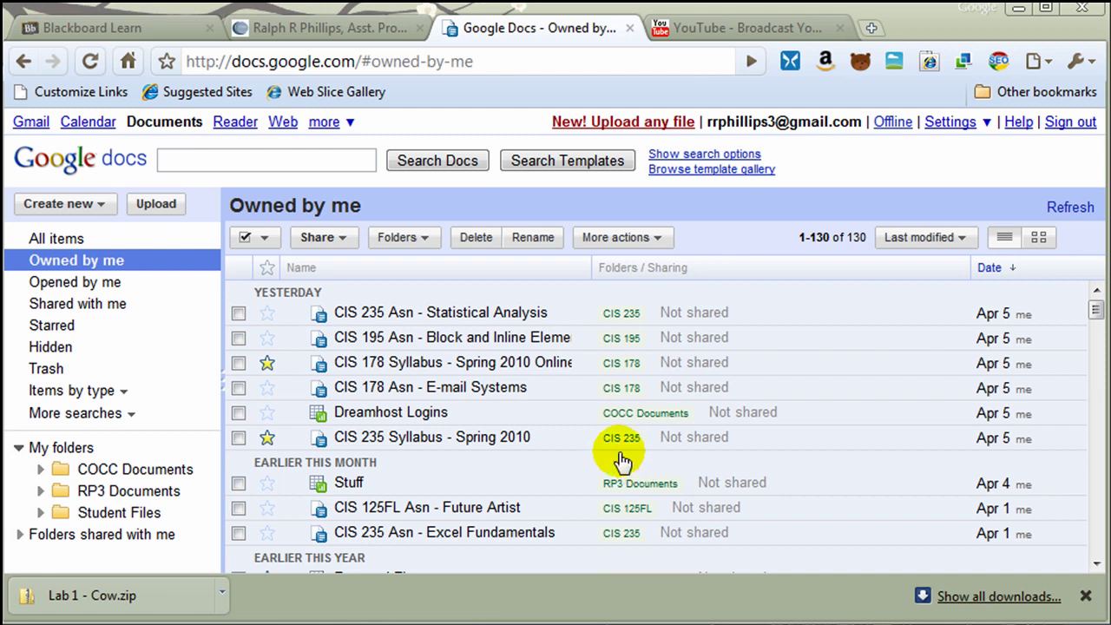
Create a new blank Untitled document from the Create new menu
click(90, 202)
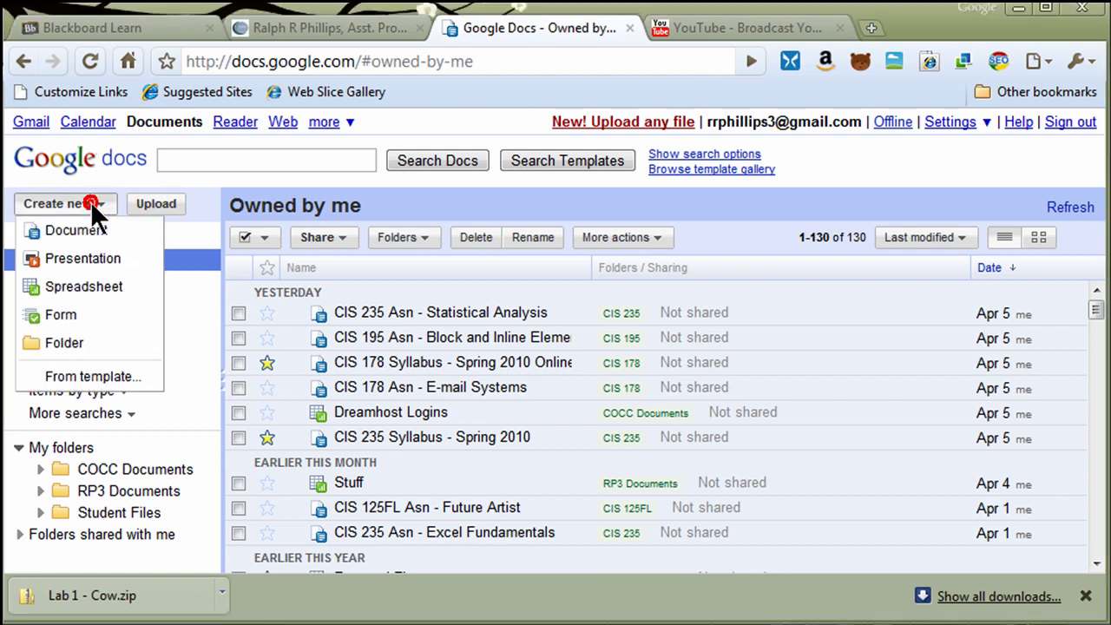
click(86, 226)
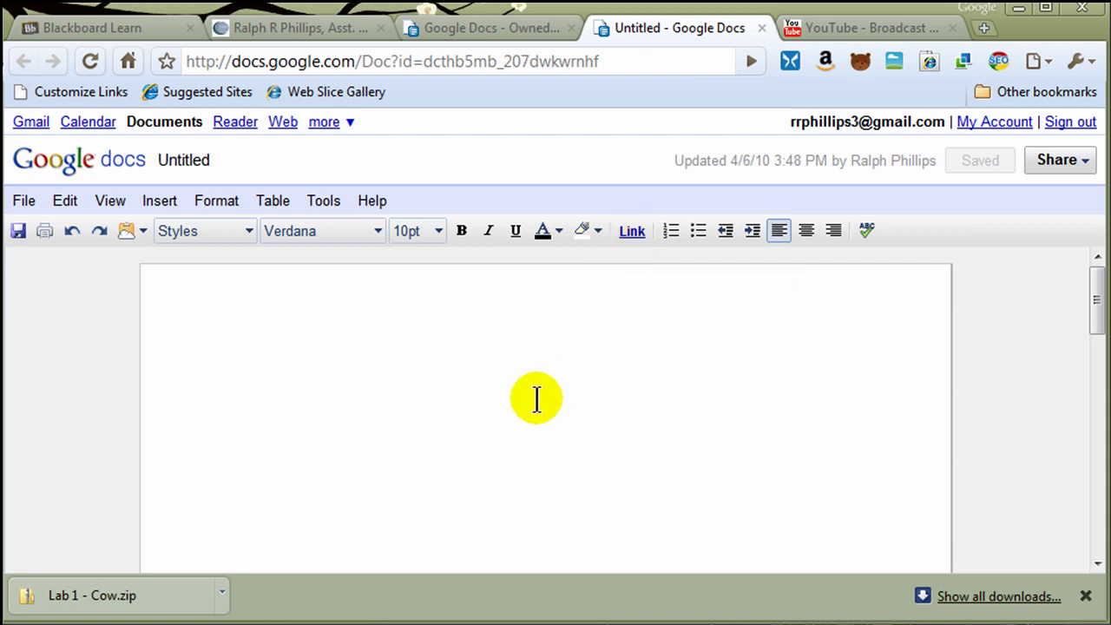
Add a Heading 1 line reading 'Document Title'
click(248, 230)
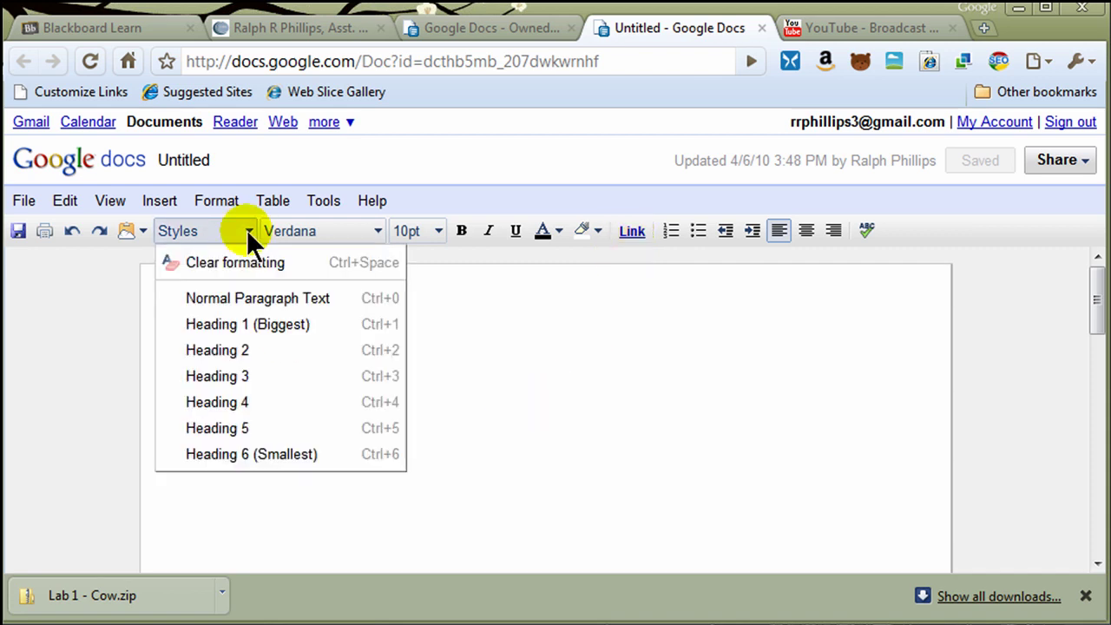
click(238, 323)
text(Document Title)
key(Return)
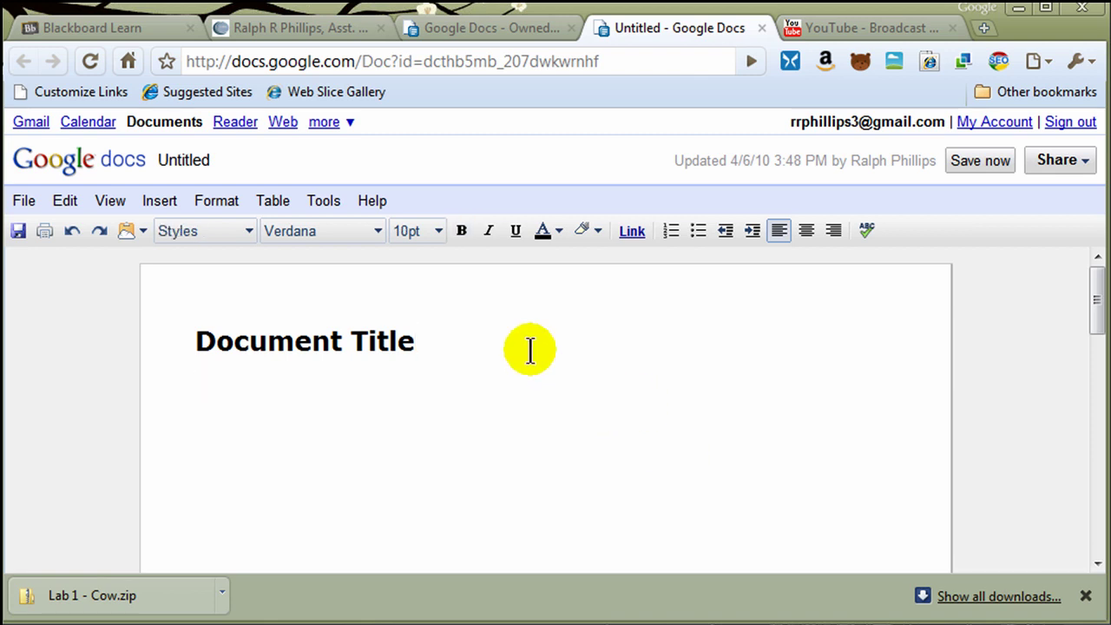
Add a Heading 2 line reading 'Section One Title' below it
click(249, 230)
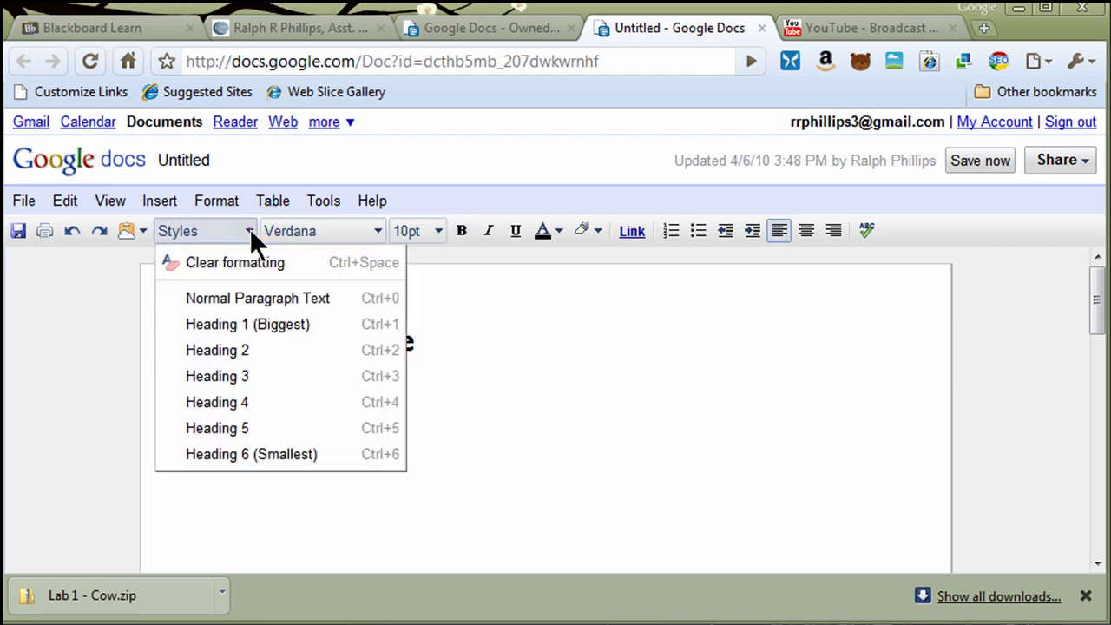
click(244, 352)
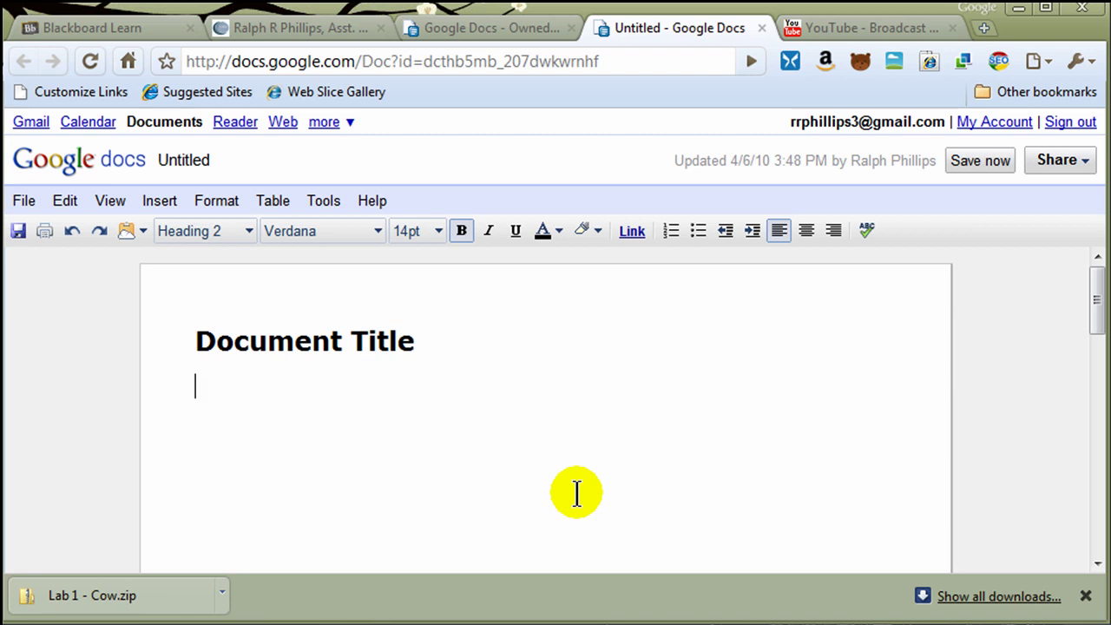
text(Section One Ti)
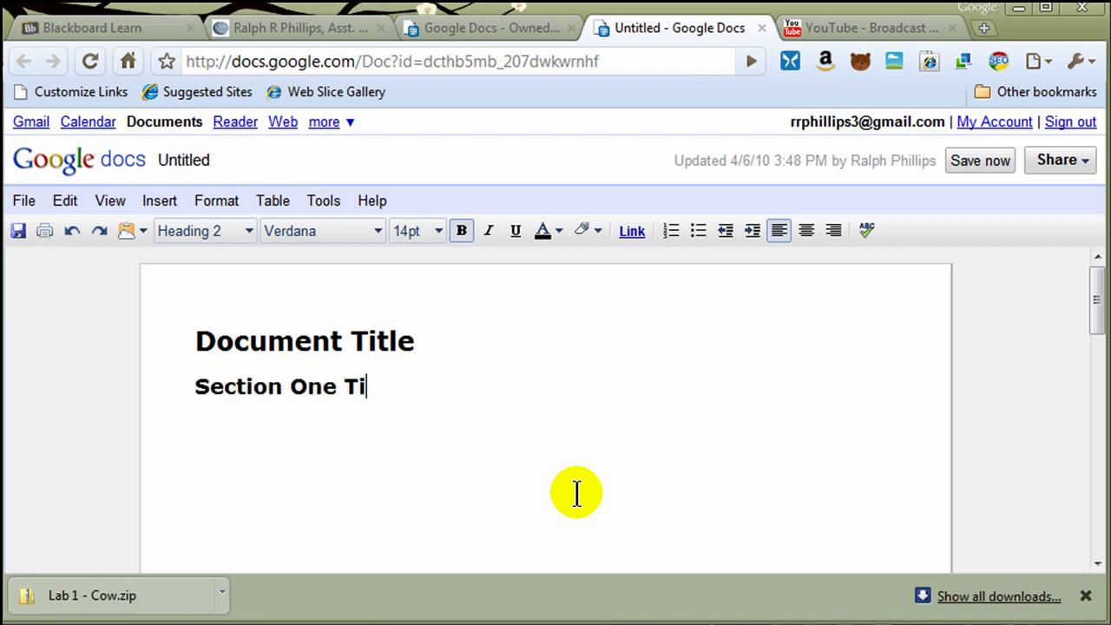
text(tle)
key(Return)
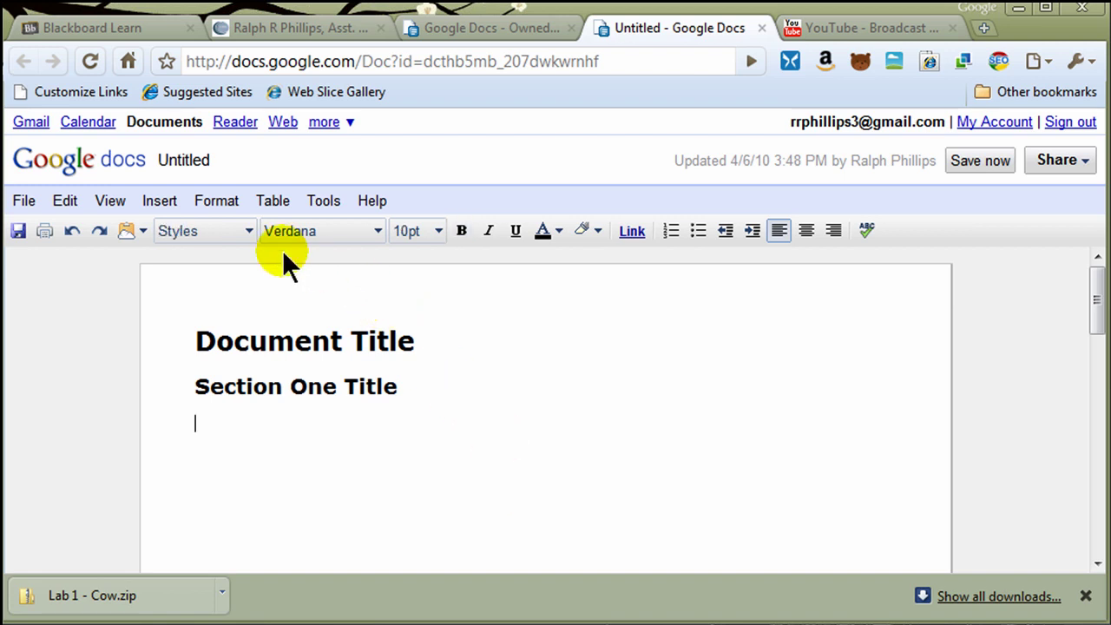
Type 'This is some regular text.' and paste copies of it repeatedly after itself
click(250, 231)
click(252, 231)
text(This is s)
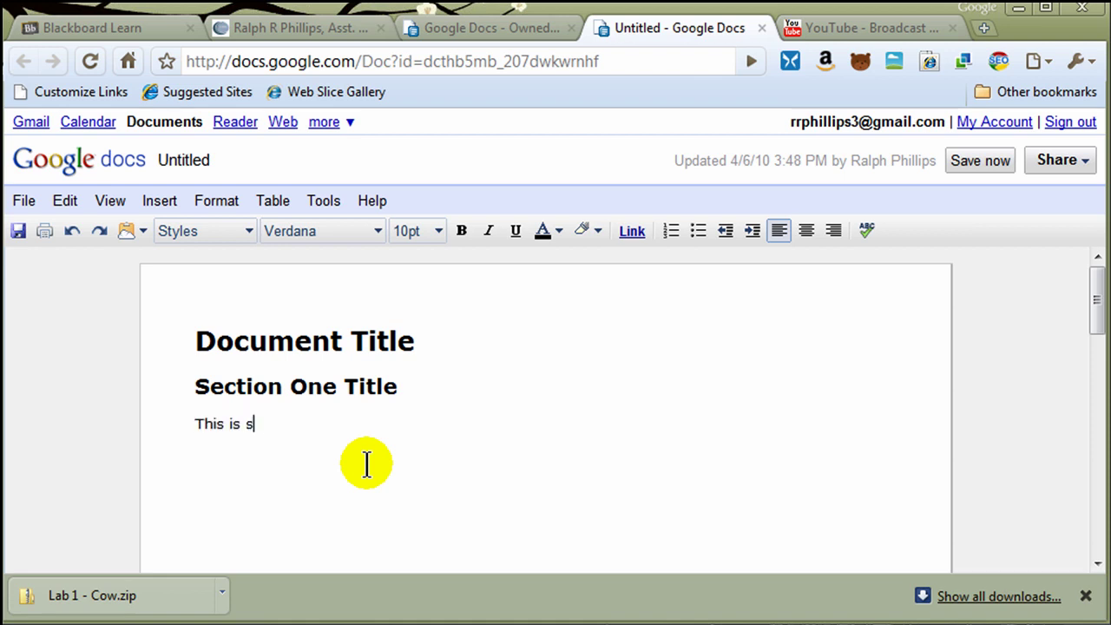
text(ome regular text.)
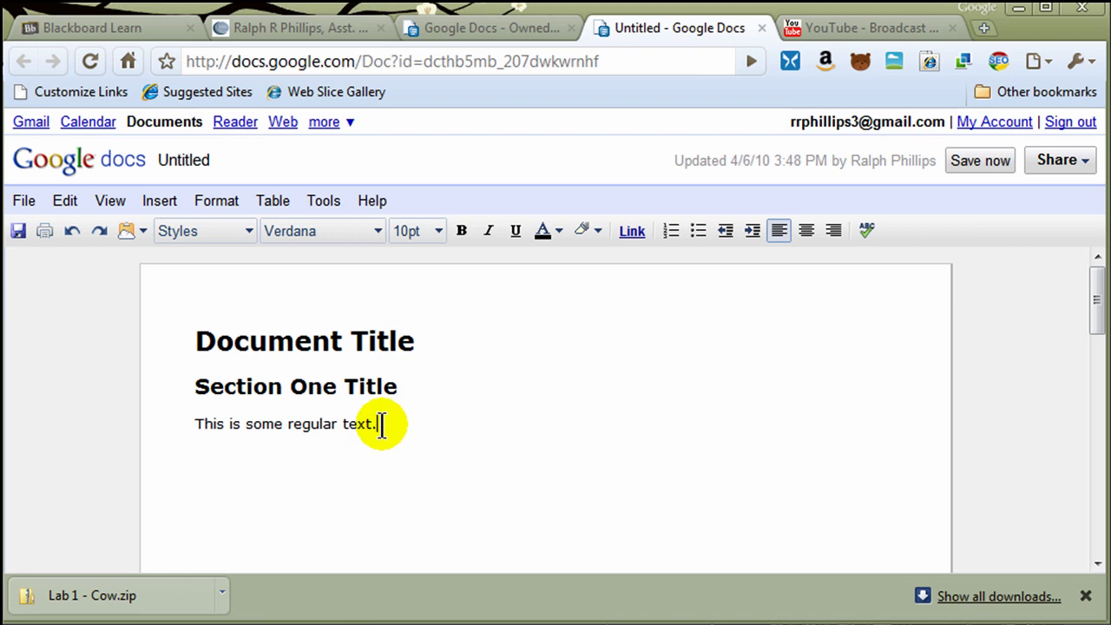
drag(382, 424, 186, 425)
key(ctrl+c)
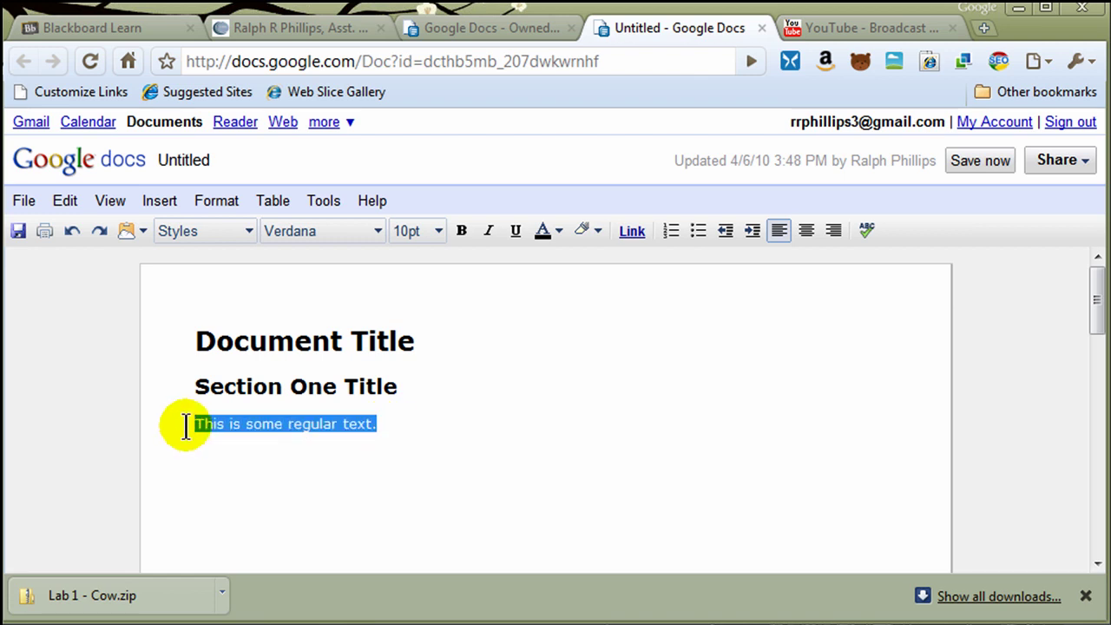
click(380, 424)
key(ctrl+v)
key(ctrl+v)
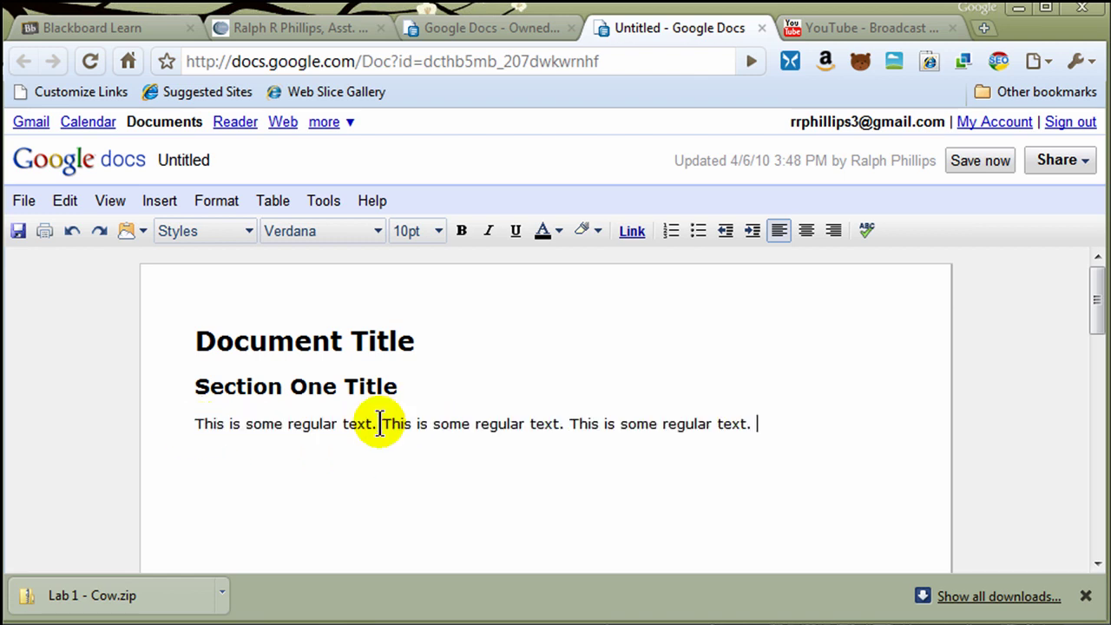
key(ctrl+v)
key(ctrl+v)
key(ctrl+v)
key(ctrl+v)
key(ctrl+v)
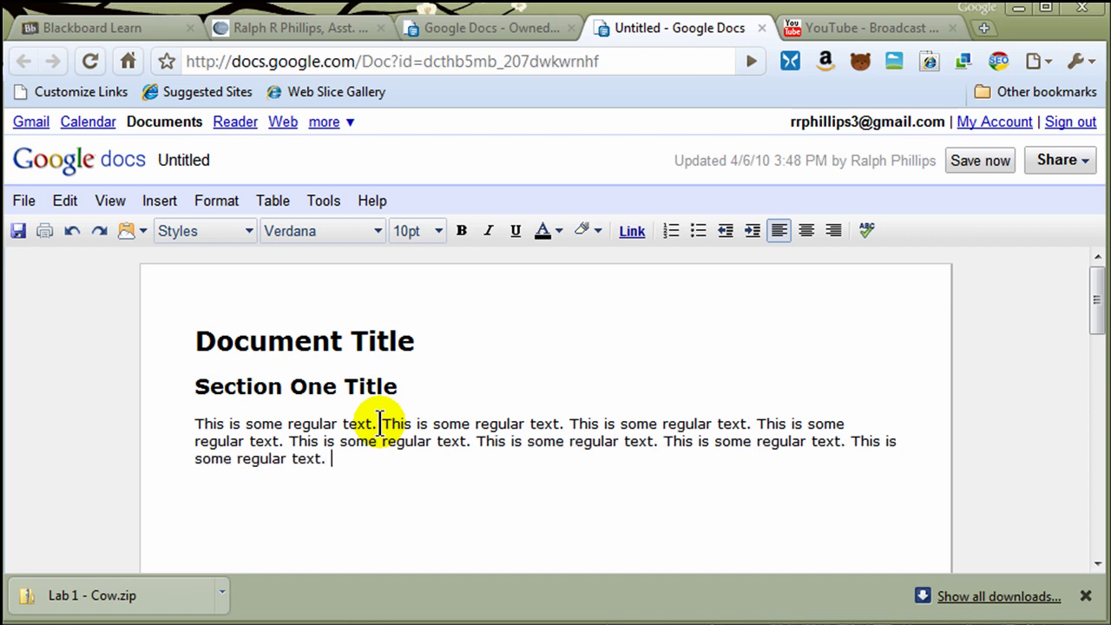
key(ctrl+v)
key(ctrl+v)
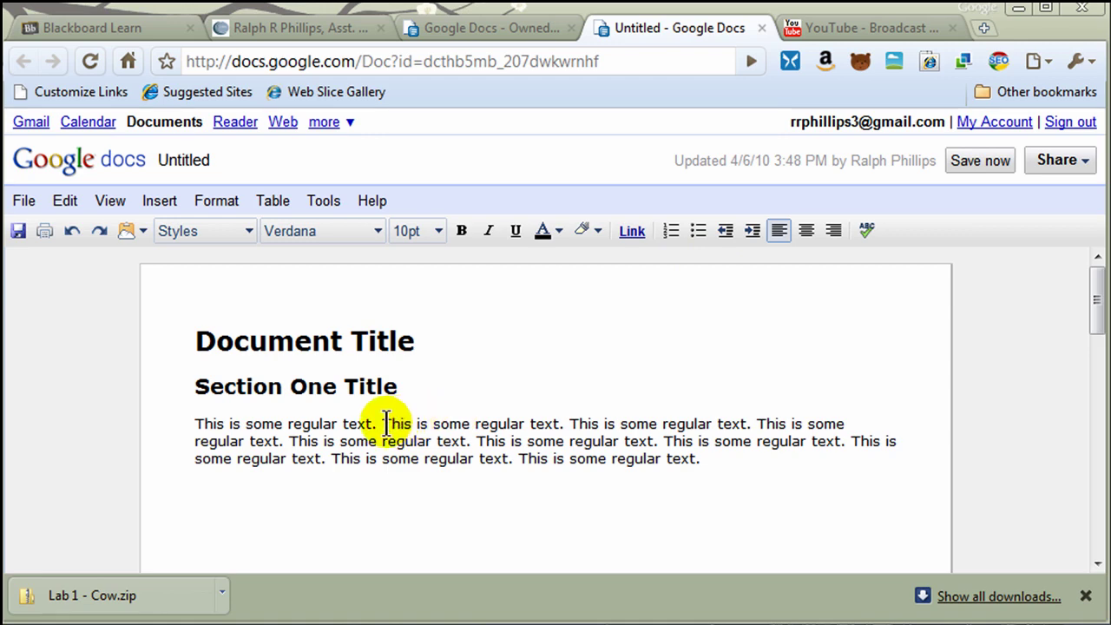
drag(476, 425, 564, 423)
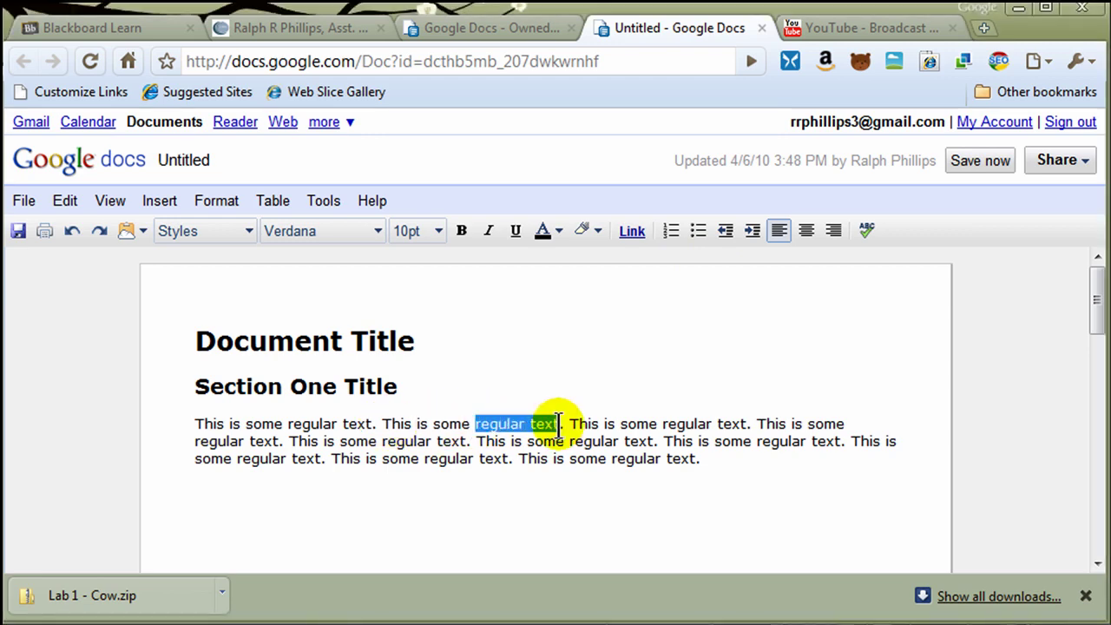
click(635, 230)
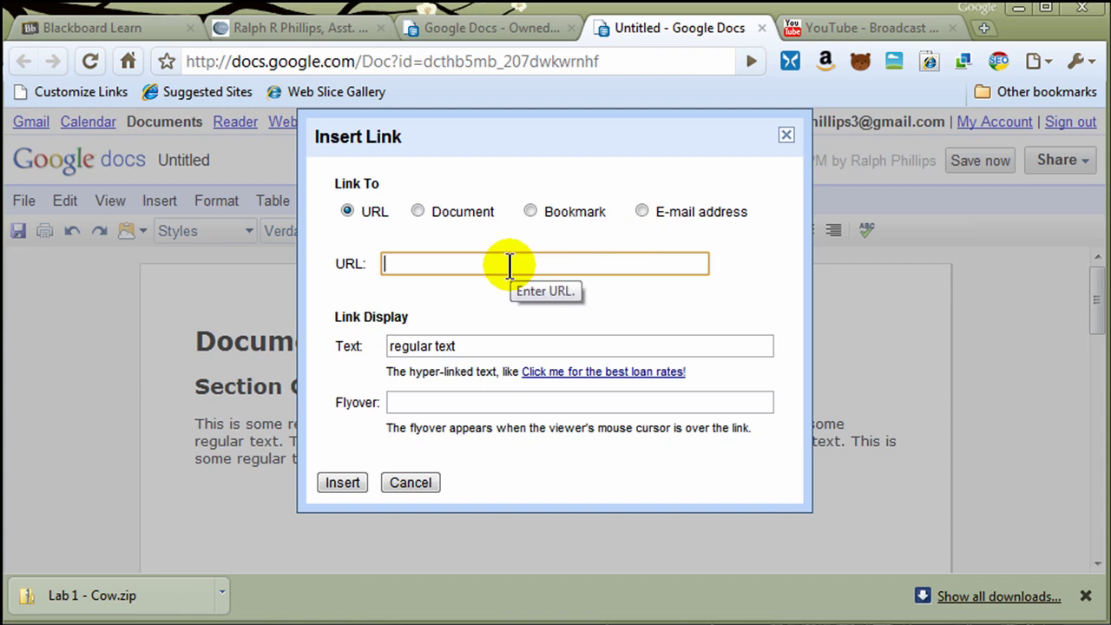
text(http://www.cnn.com)
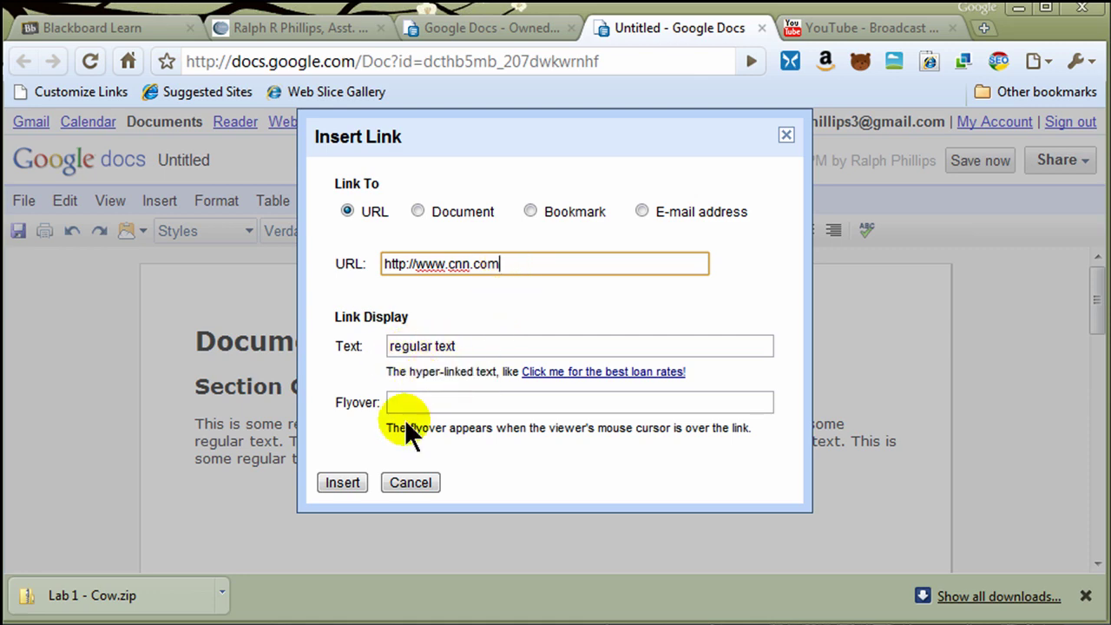
click(345, 482)
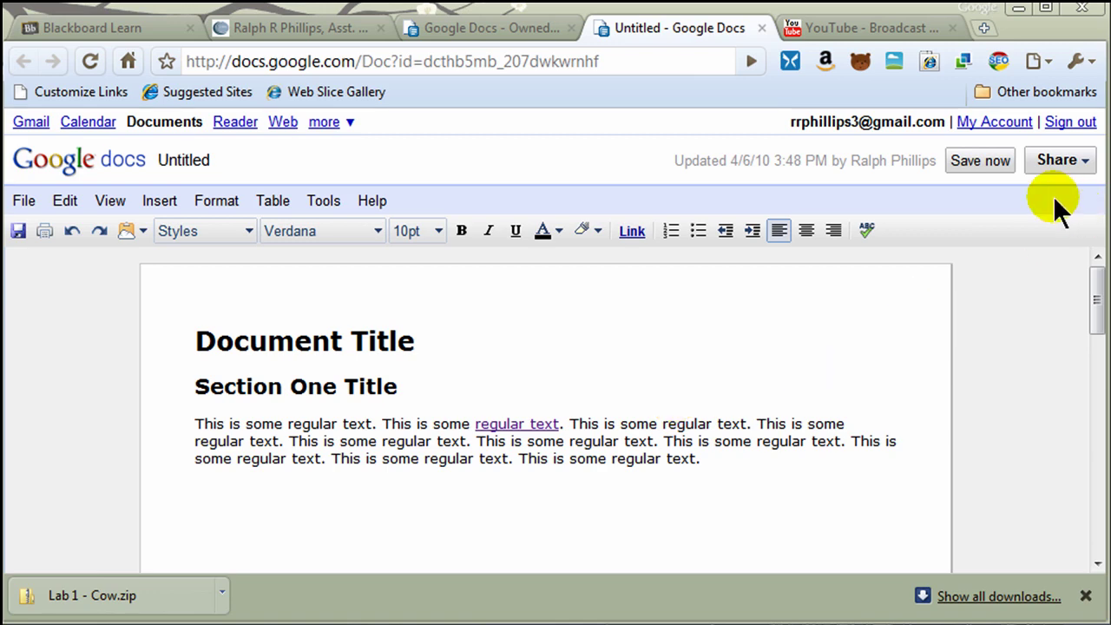
Rename the document to 'practice document for youtube'
click(26, 201)
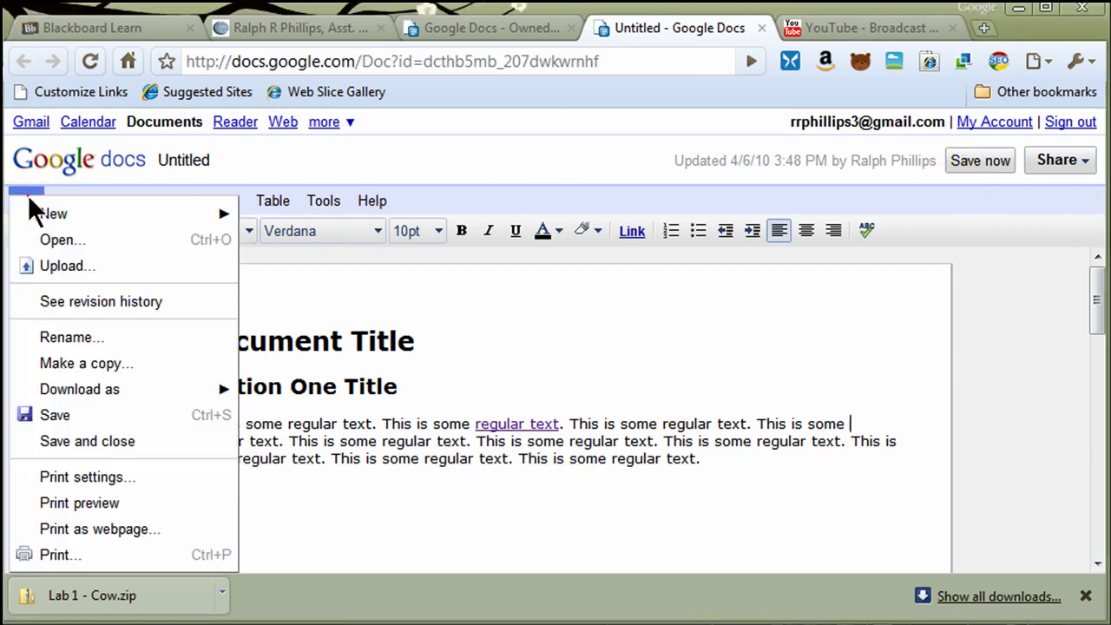
click(84, 338)
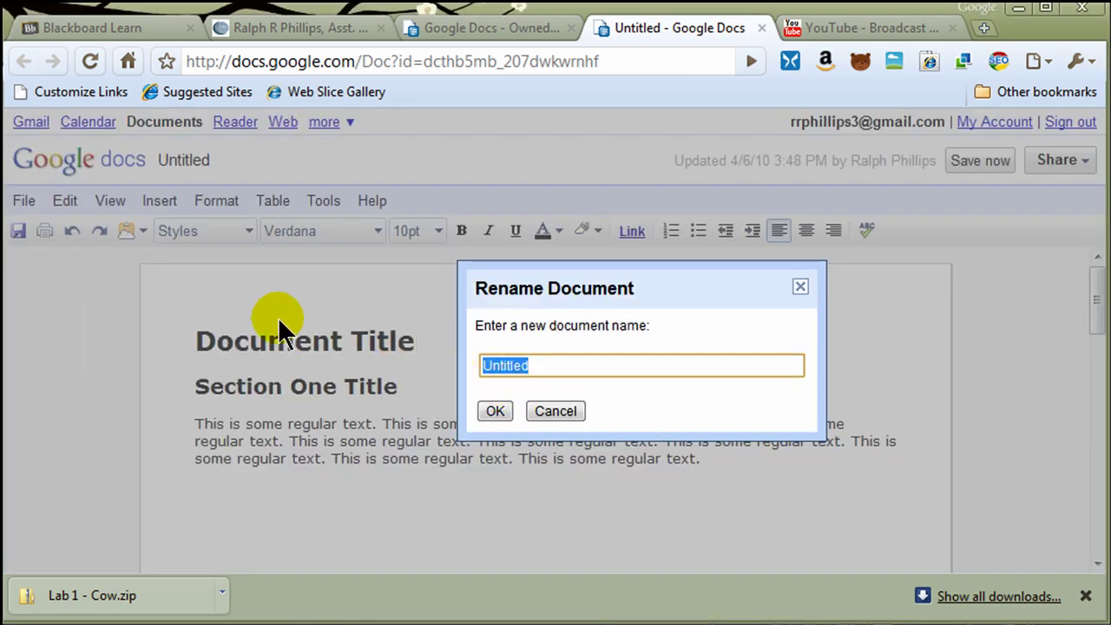
text(practic)
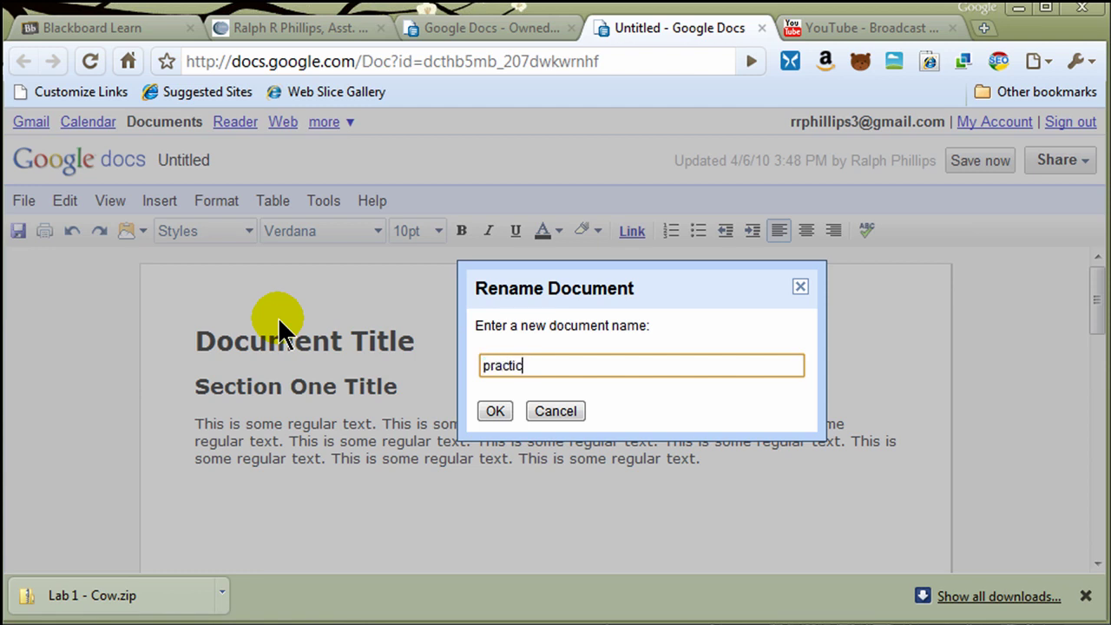
text(e document for youtube)
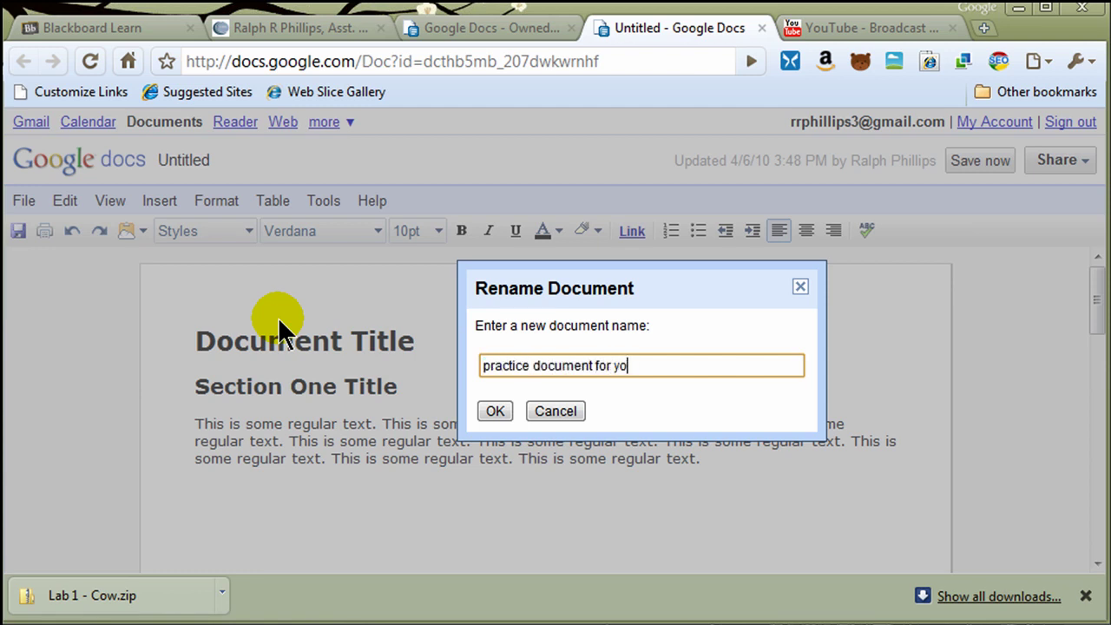
click(495, 412)
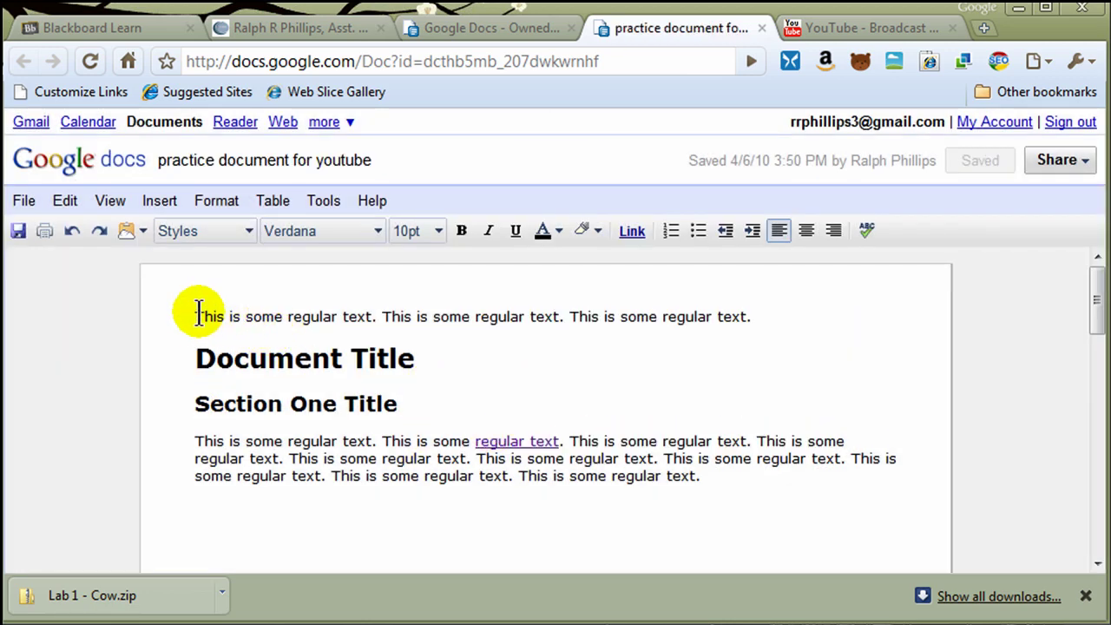
Delete the stray line of text and empty line above Document Title
drag(197, 316, 760, 312)
key(Delete)
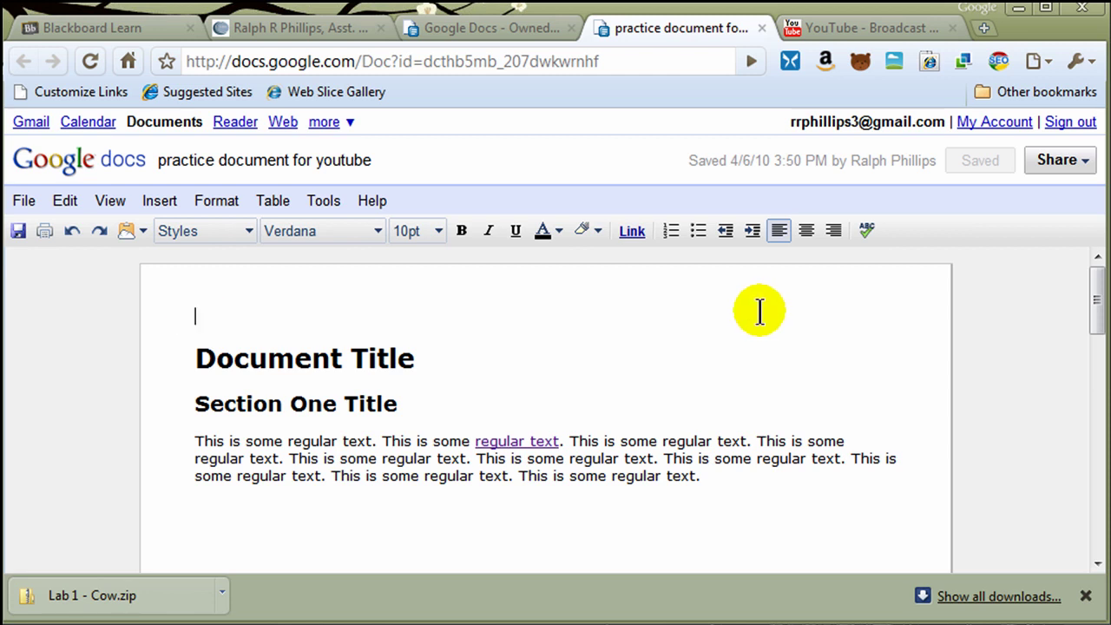
key(Delete)
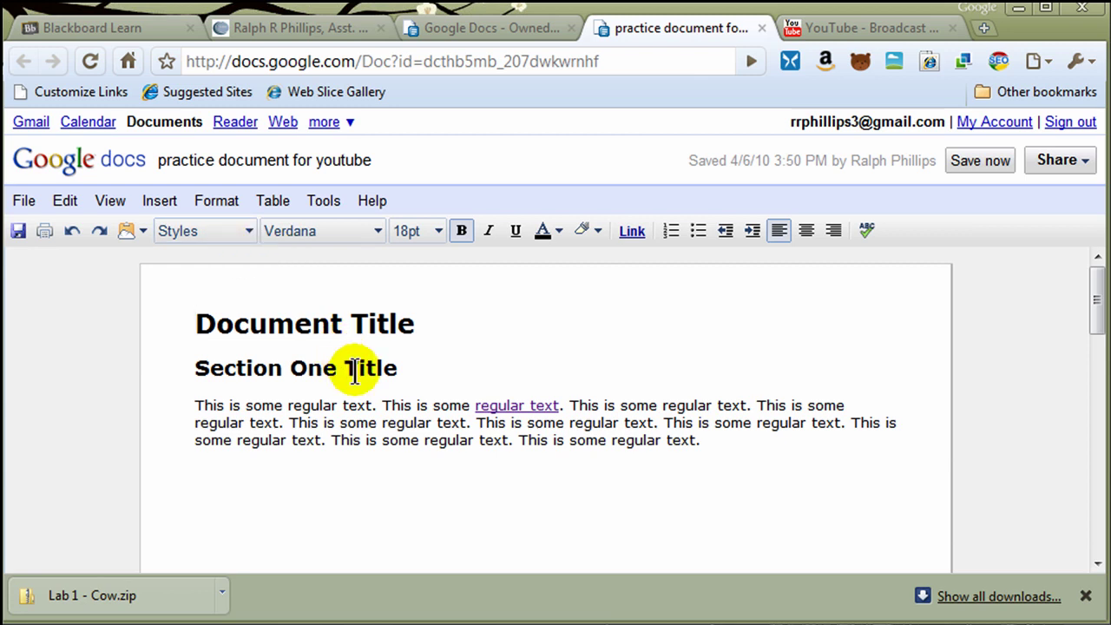
click(74, 198)
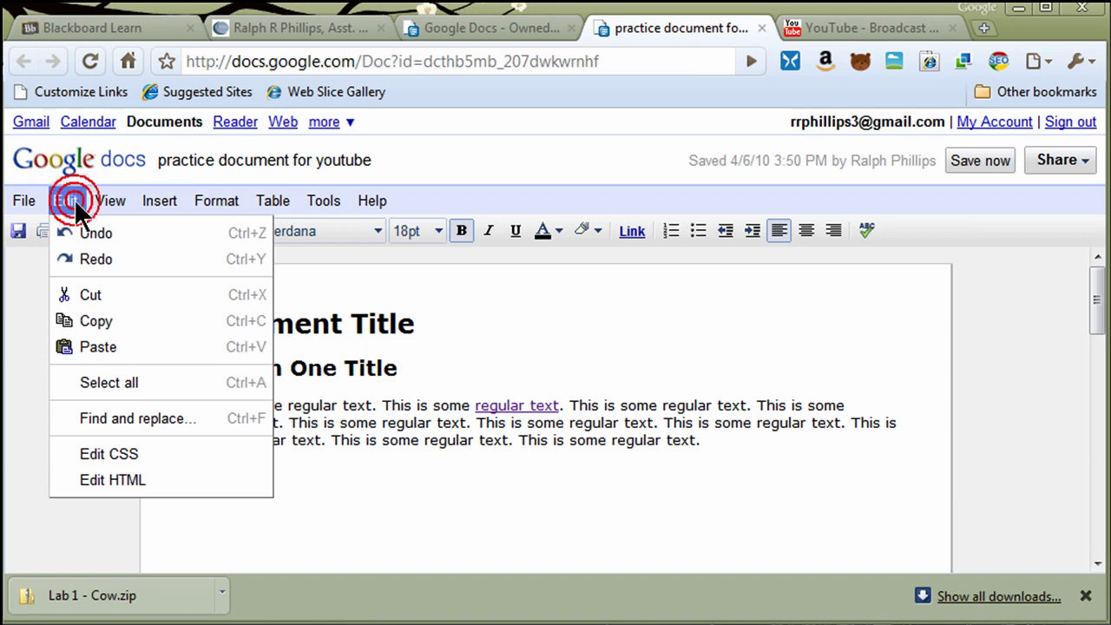
click(119, 479)
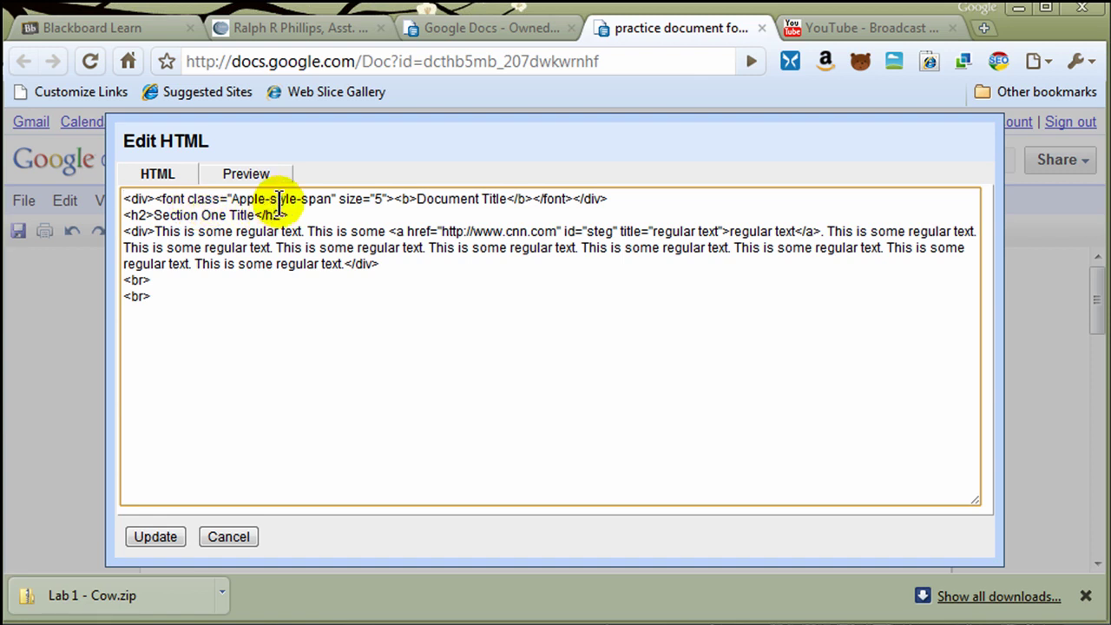
click(222, 535)
Apply the Heading 1 style to Document Title
drag(415, 327, 199, 323)
click(249, 231)
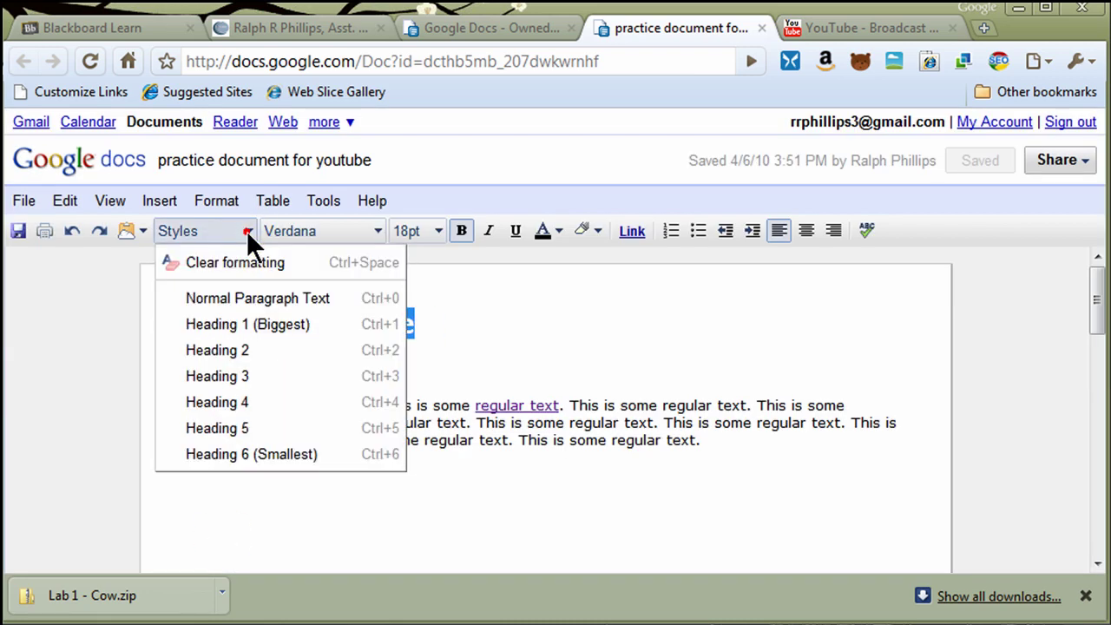
click(243, 325)
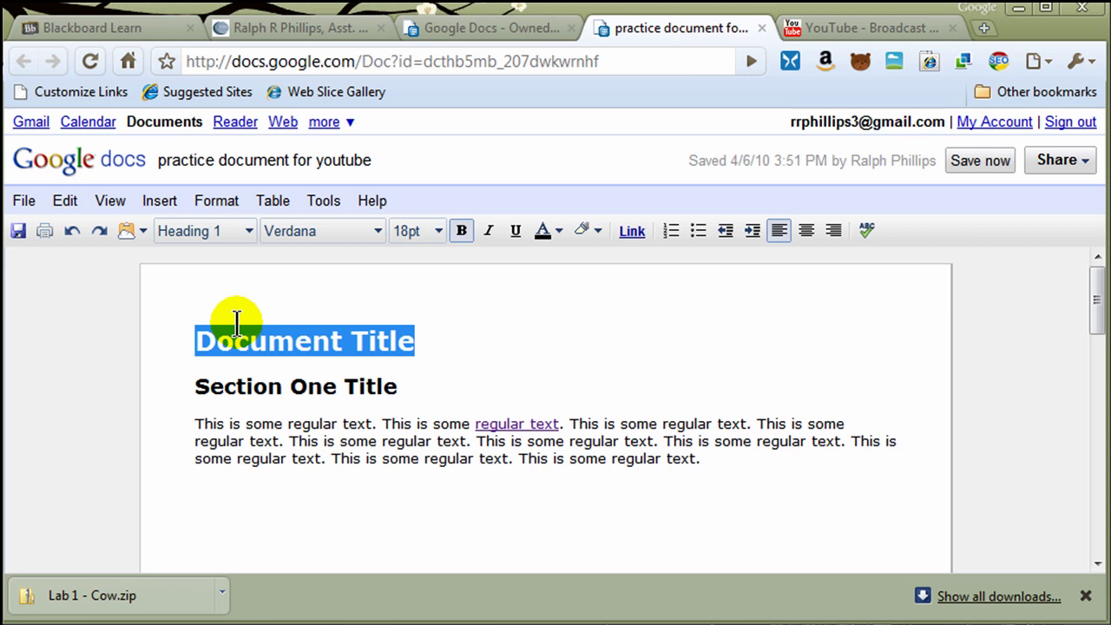
click(276, 424)
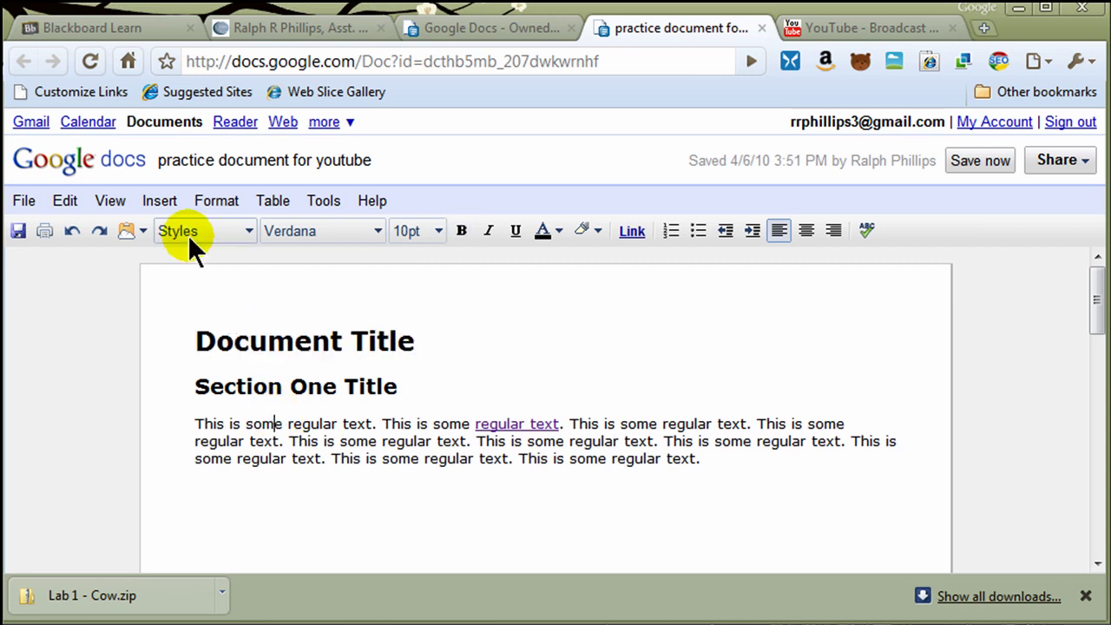
Remove the <b> and </b> tags around Document Title in the HTML source
click(70, 200)
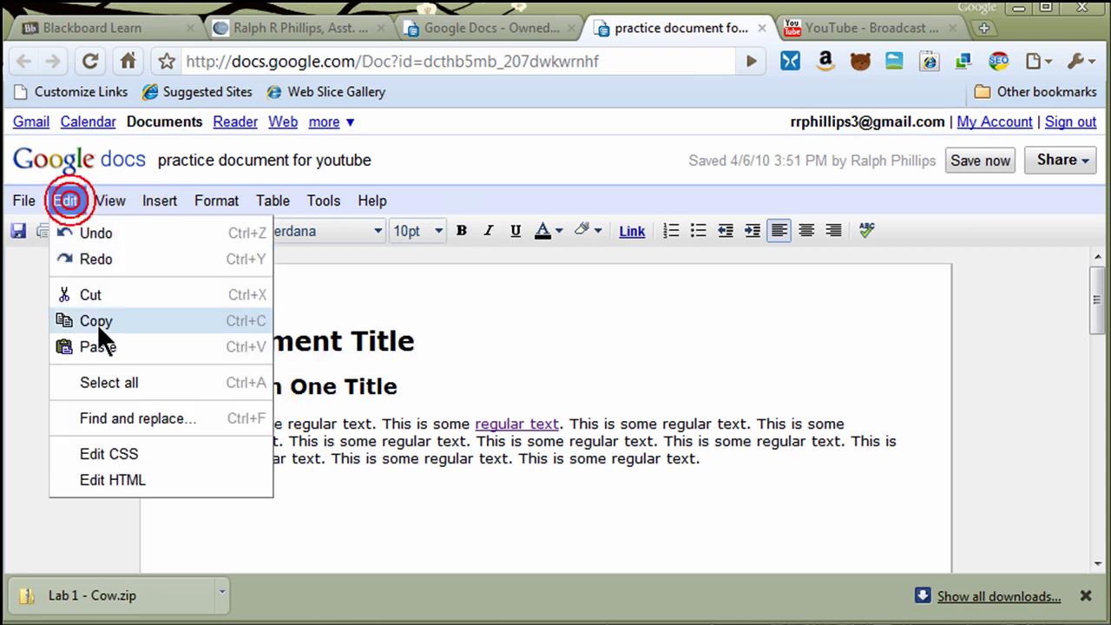
click(115, 481)
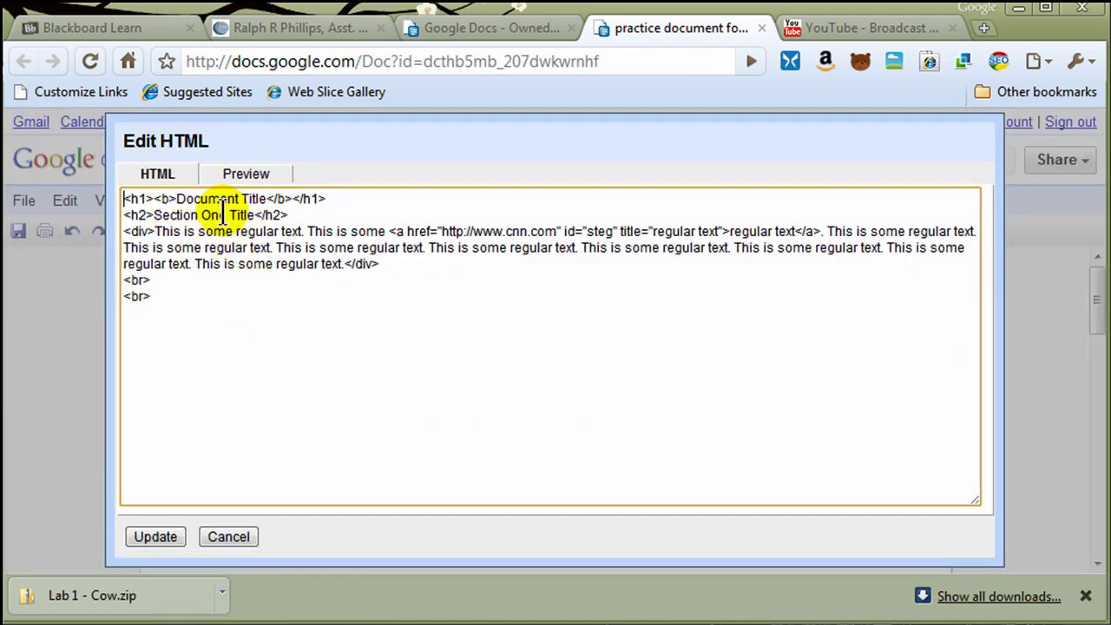
click(155, 197)
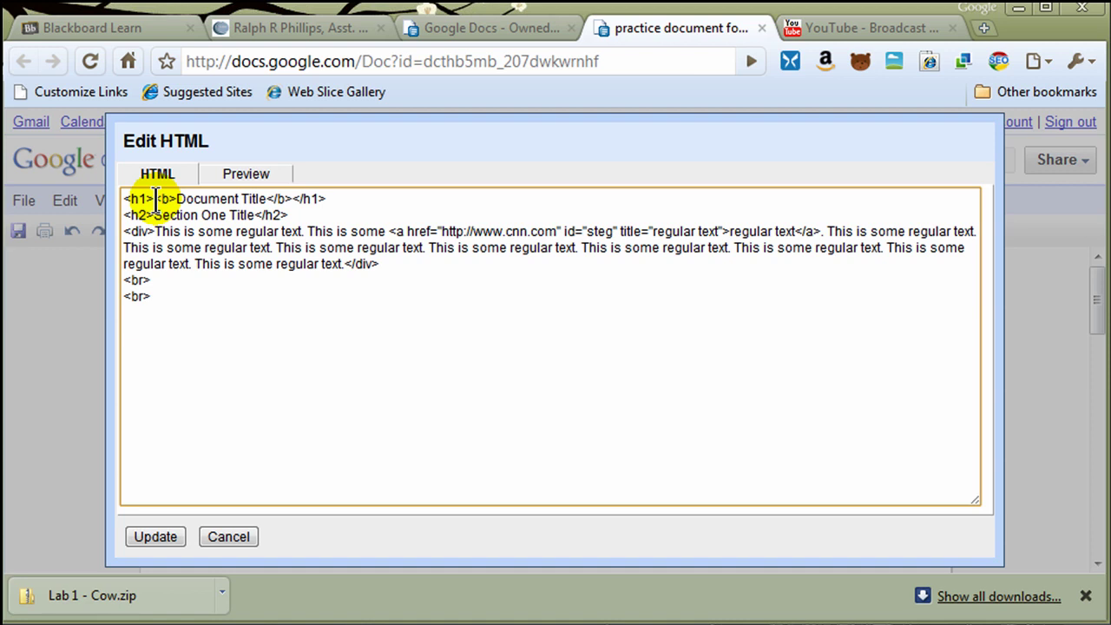
drag(156, 198, 175, 198)
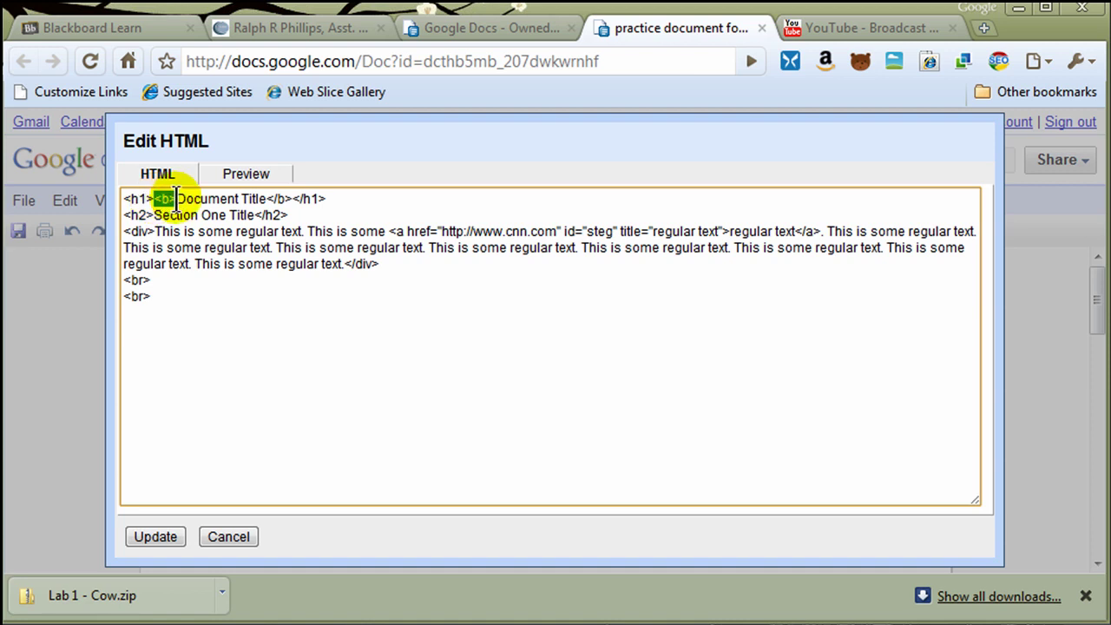
key(Delete)
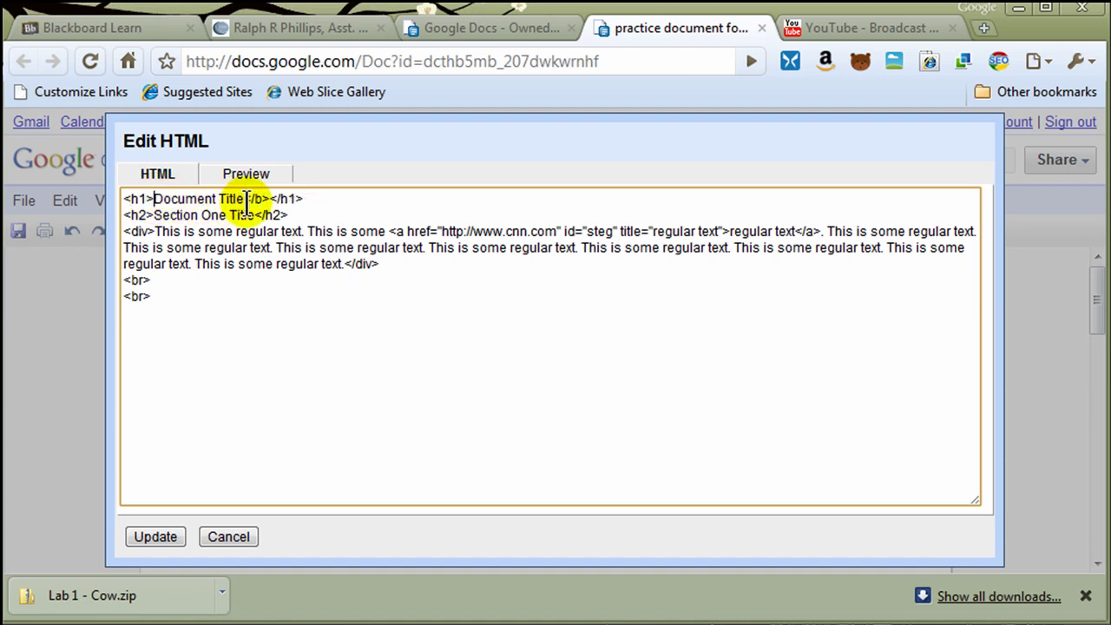
drag(243, 198, 266, 199)
key(Delete)
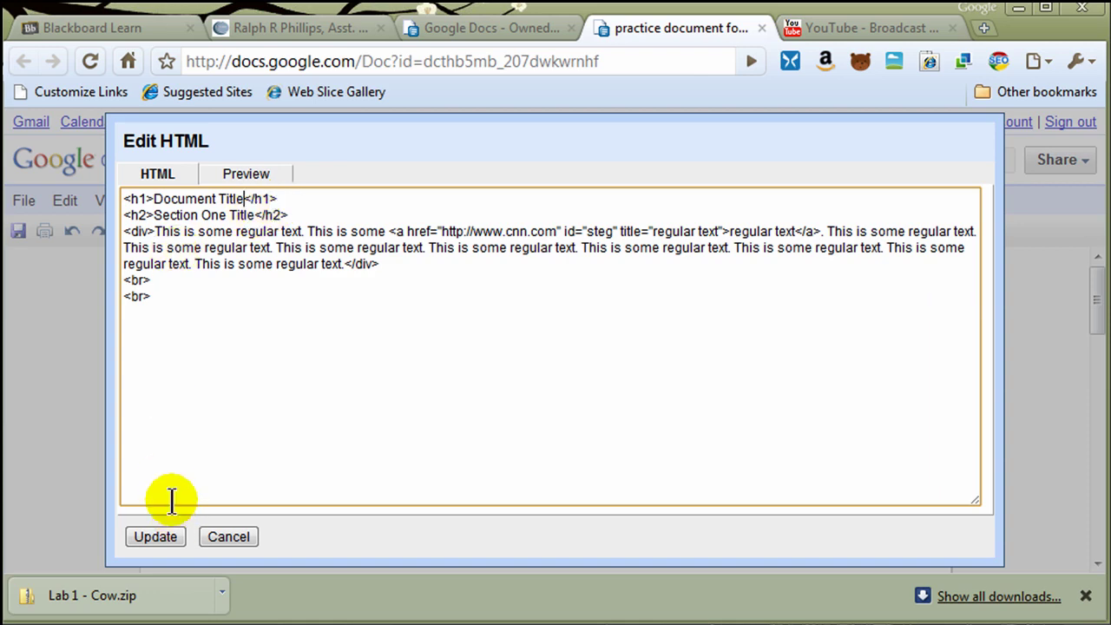
click(162, 538)
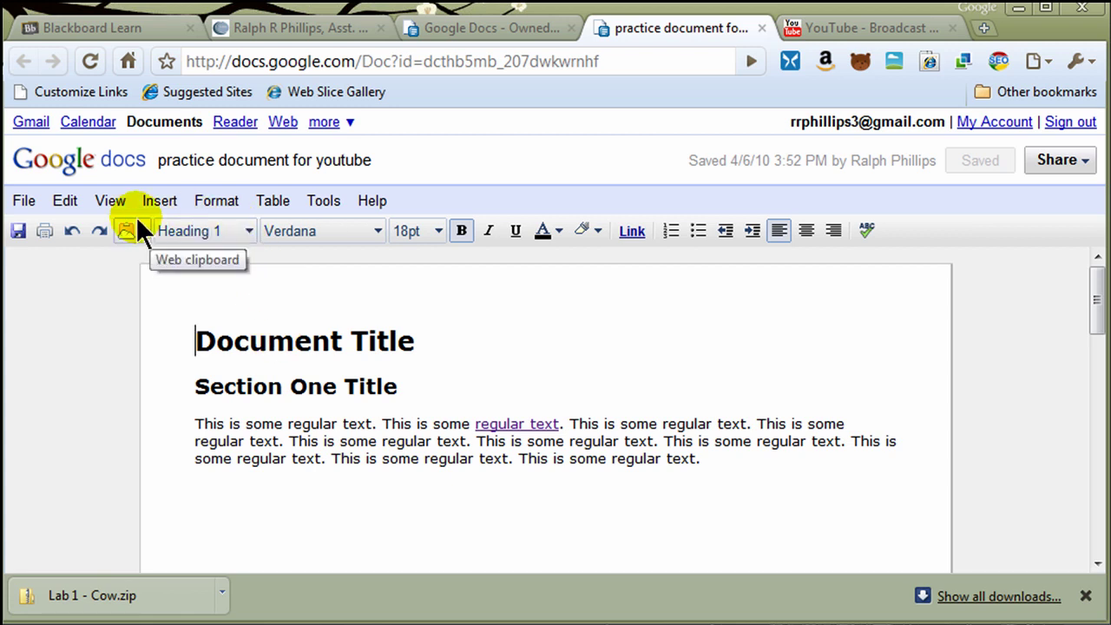
Add an h1 CSS rule: text-align right, border-bottom 2px solid blue, font-style italic
click(76, 202)
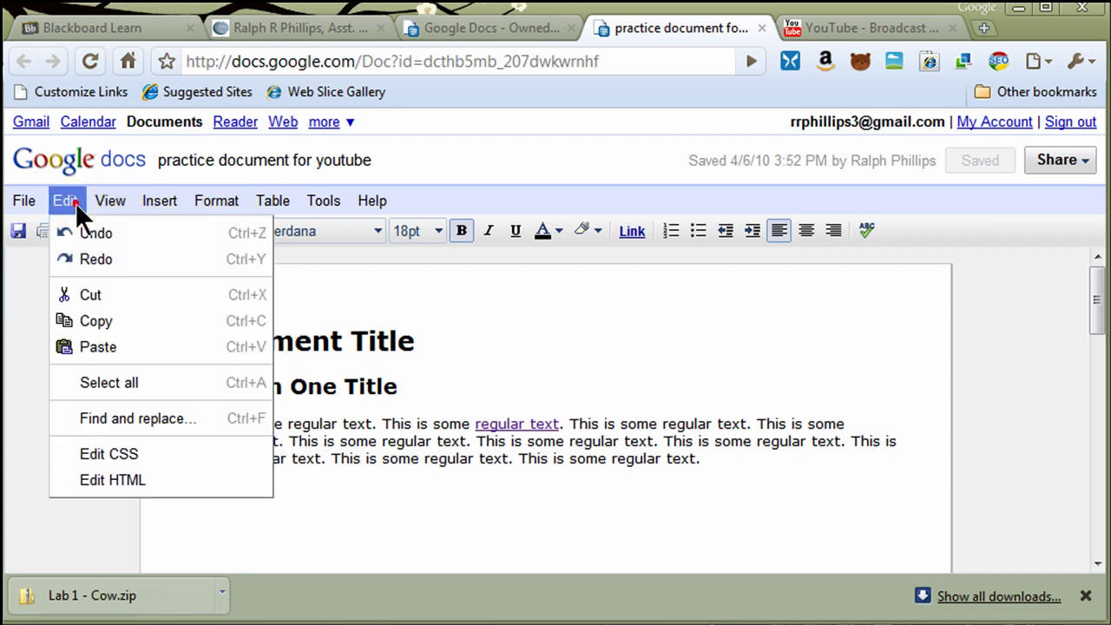
click(107, 452)
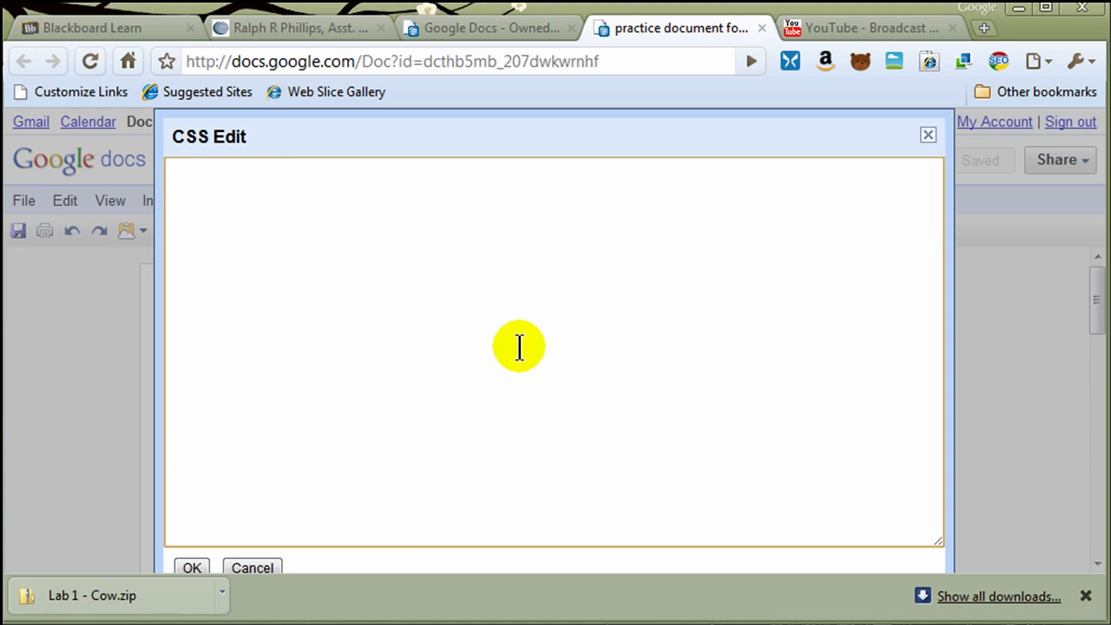
text(h1 { )
text(text-align)
text(: right;)
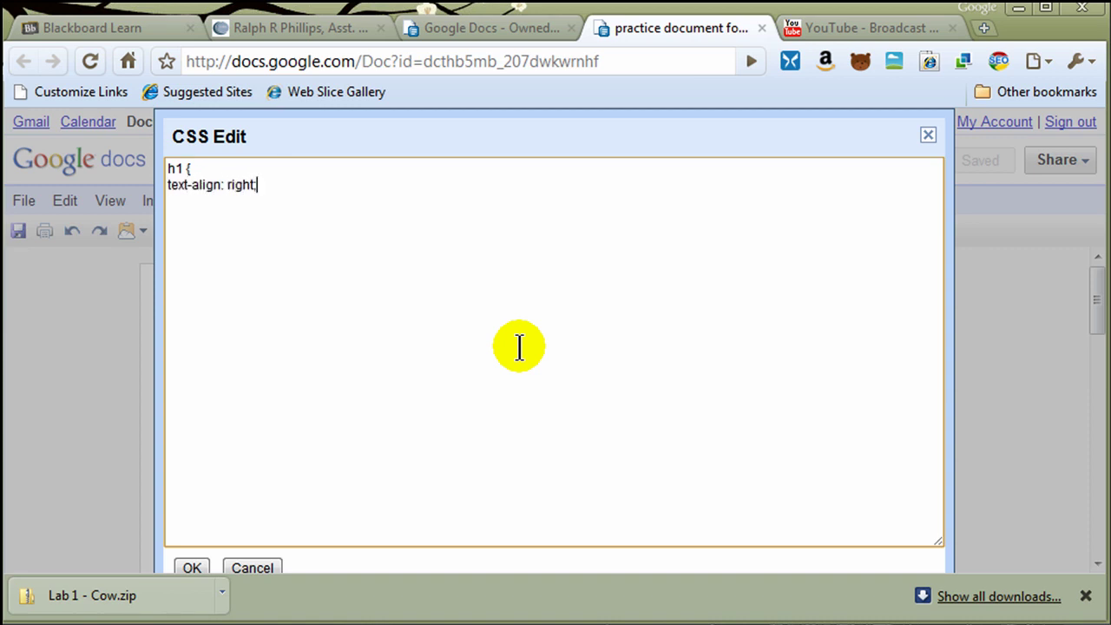
key(Return)
text(border-bottom)
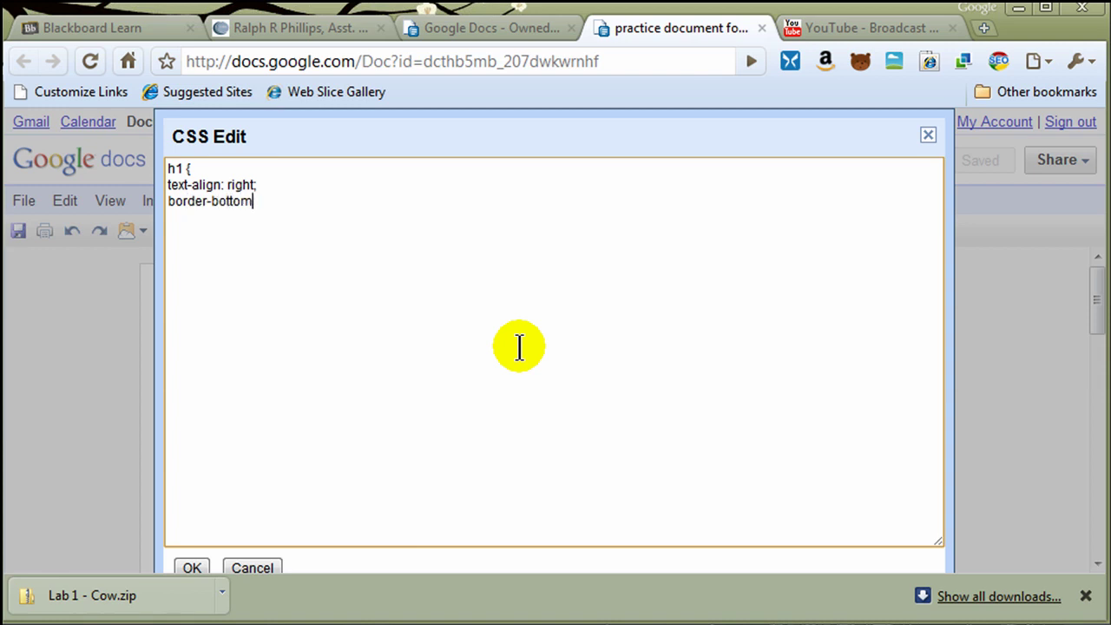
text(: 2px solid blue;)
key(Return)
text(font-st)
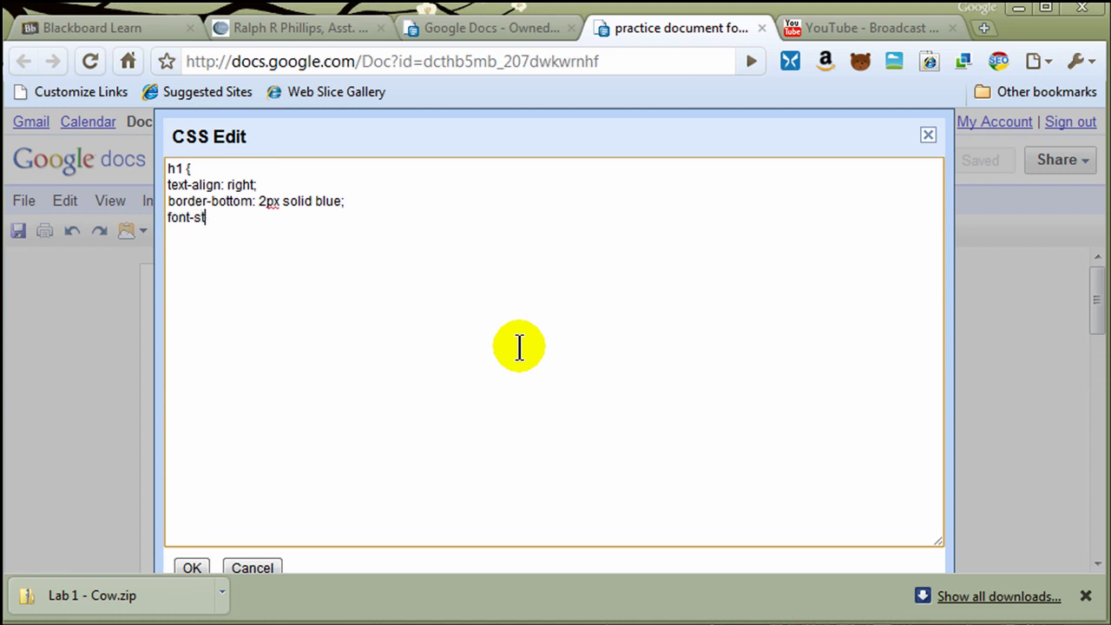
text(yle: italic;)
key(Return)
text(})
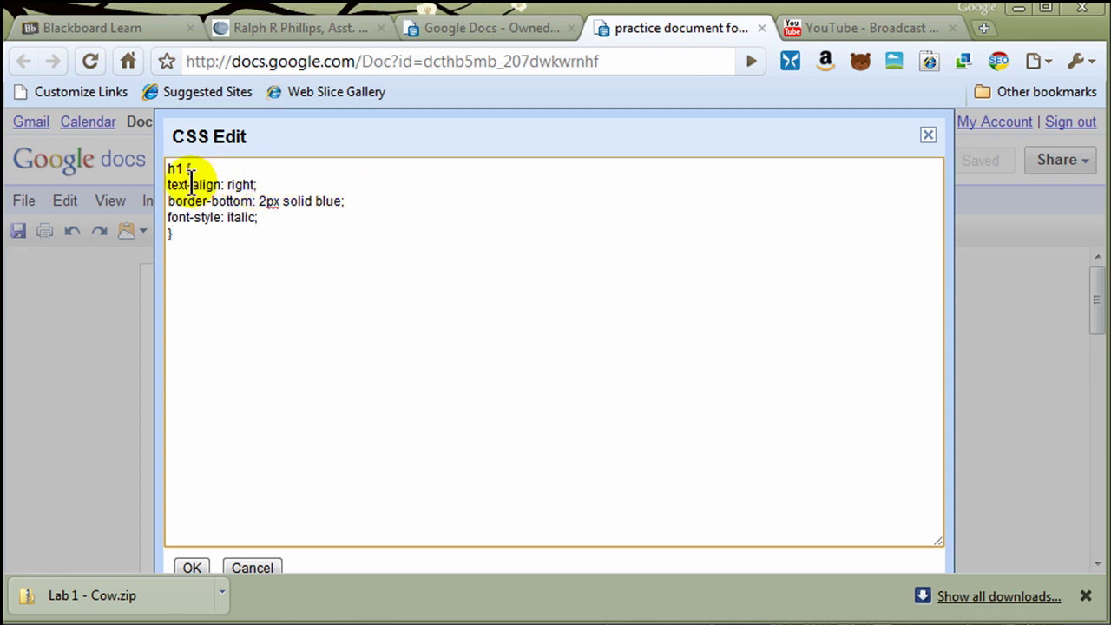
click(192, 568)
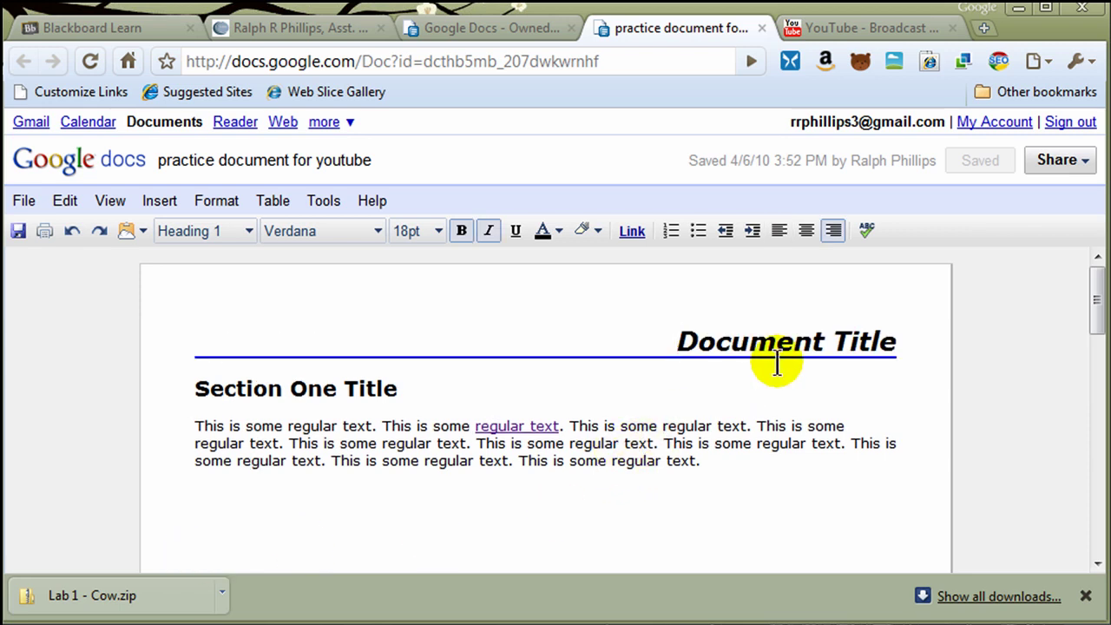
Add 'font-weight: normal;' to the h1 CSS rule
click(77, 201)
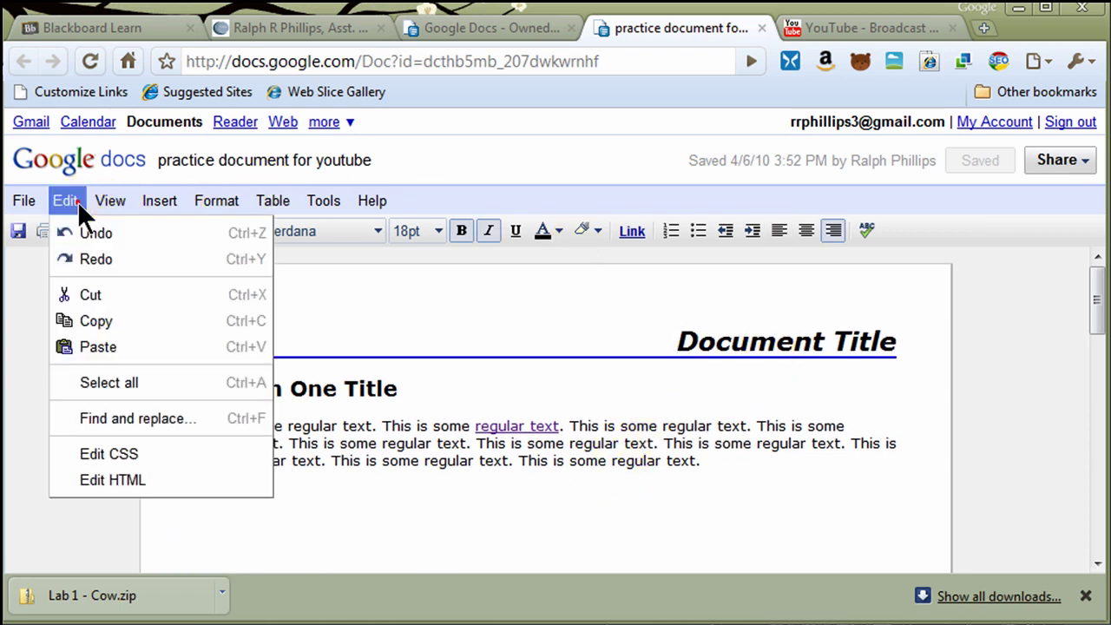
click(102, 455)
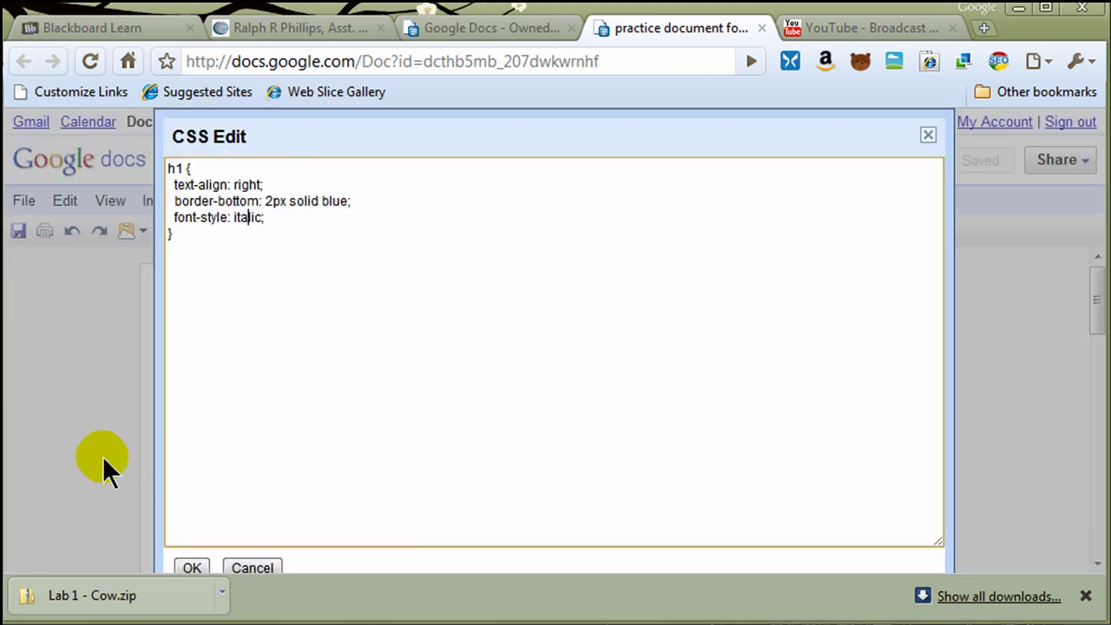
click(285, 218)
key(Return)
text(font-wei)
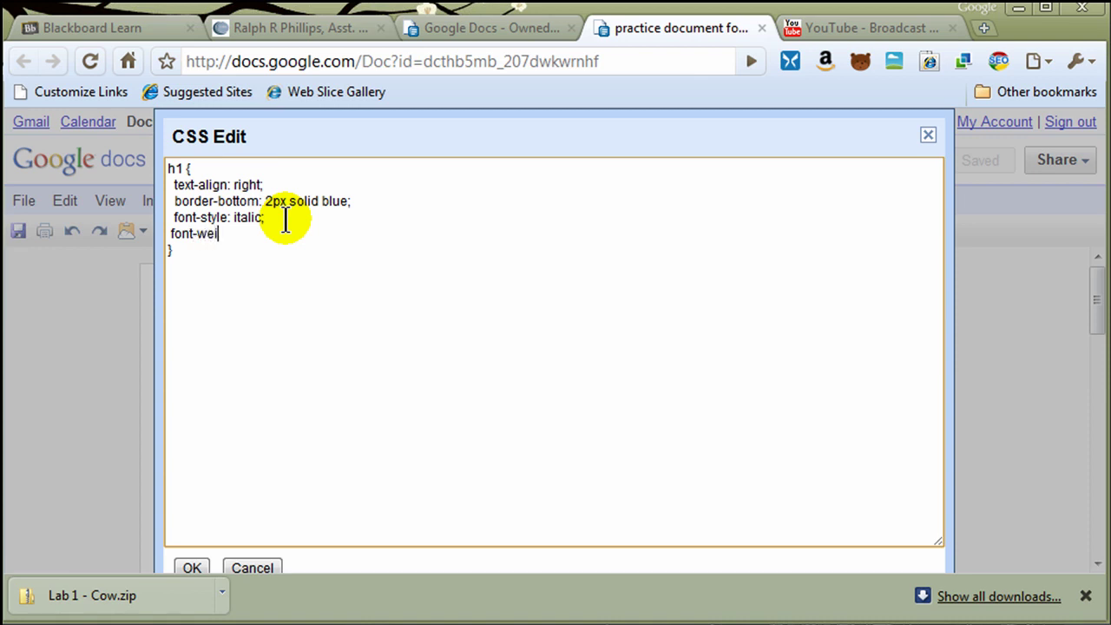
text(ght: nroma)
key(BackSpace)
key(BackSpace)
key(BackSpace)
key(BackSpace)
text(ormal;)
click(192, 568)
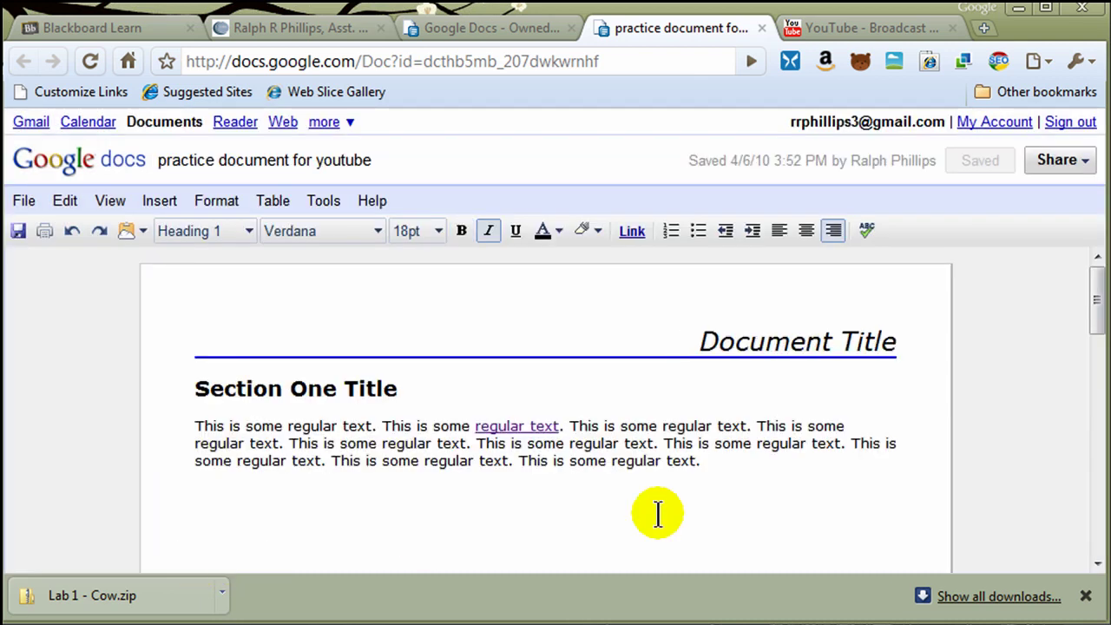
Set the body paragraph under Section One Title to Normal Paragraph Text
click(193, 390)
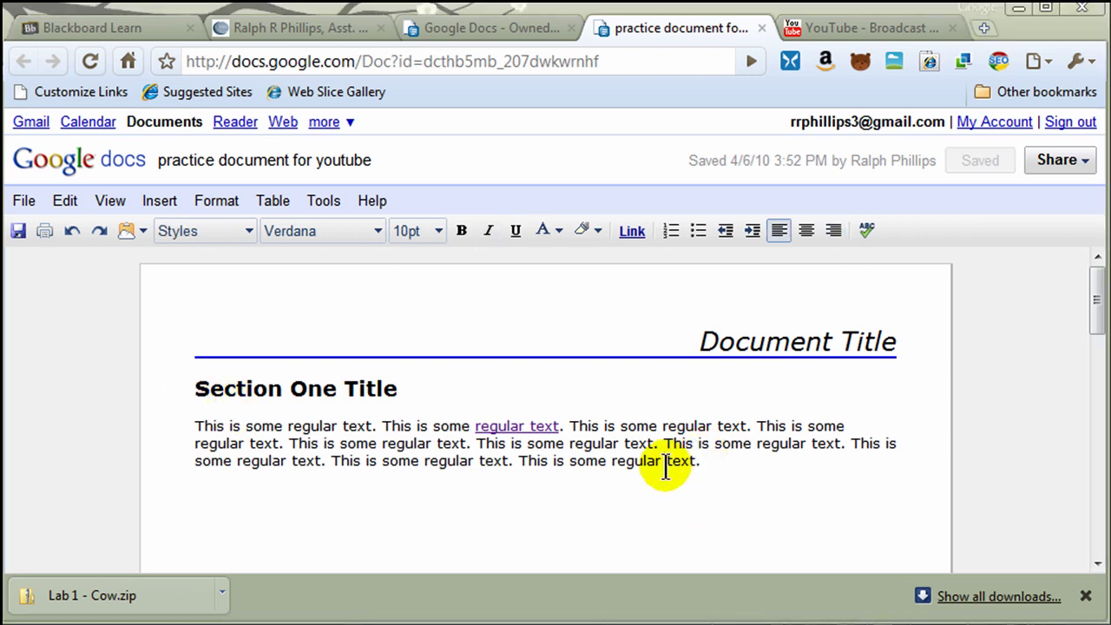
drag(192, 426, 720, 466)
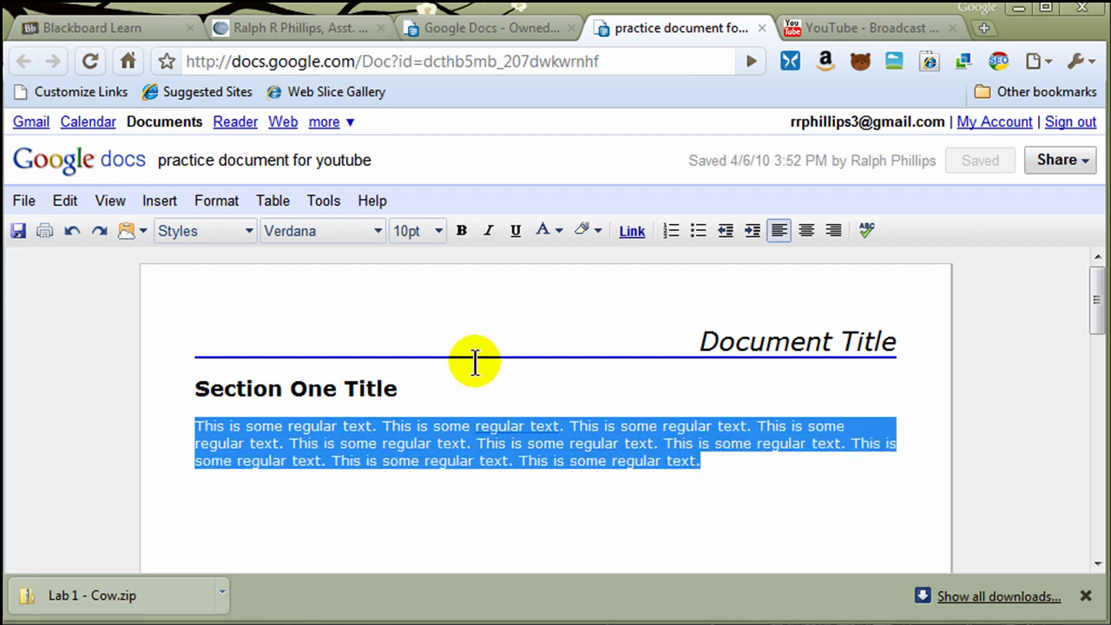
click(247, 231)
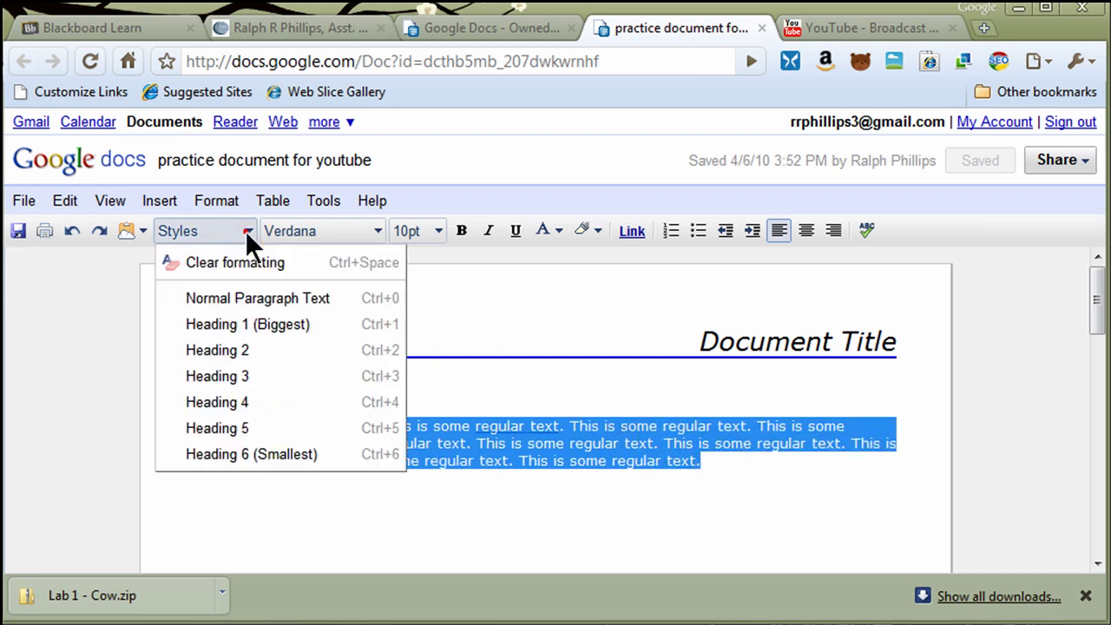
click(229, 297)
click(319, 463)
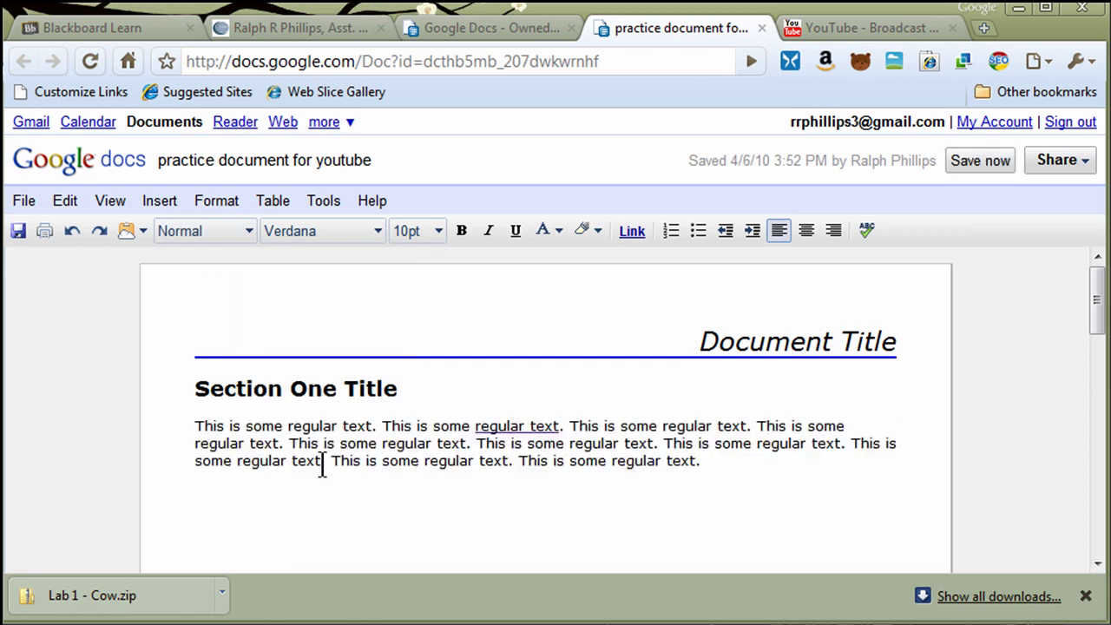
Review the document's HTML source and close it without changes
click(68, 201)
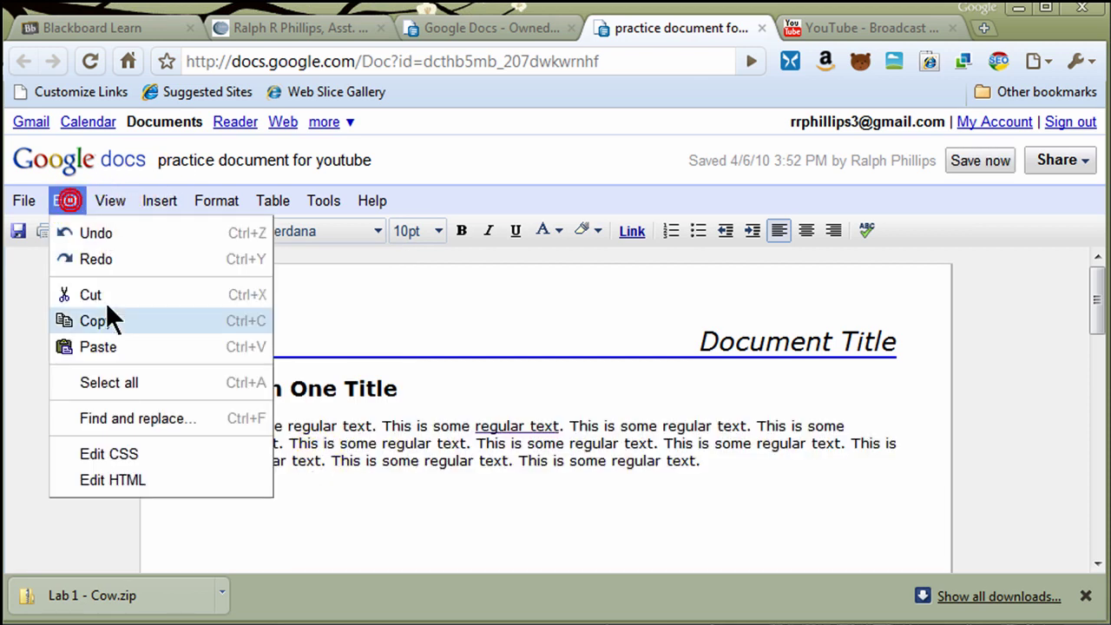
click(119, 476)
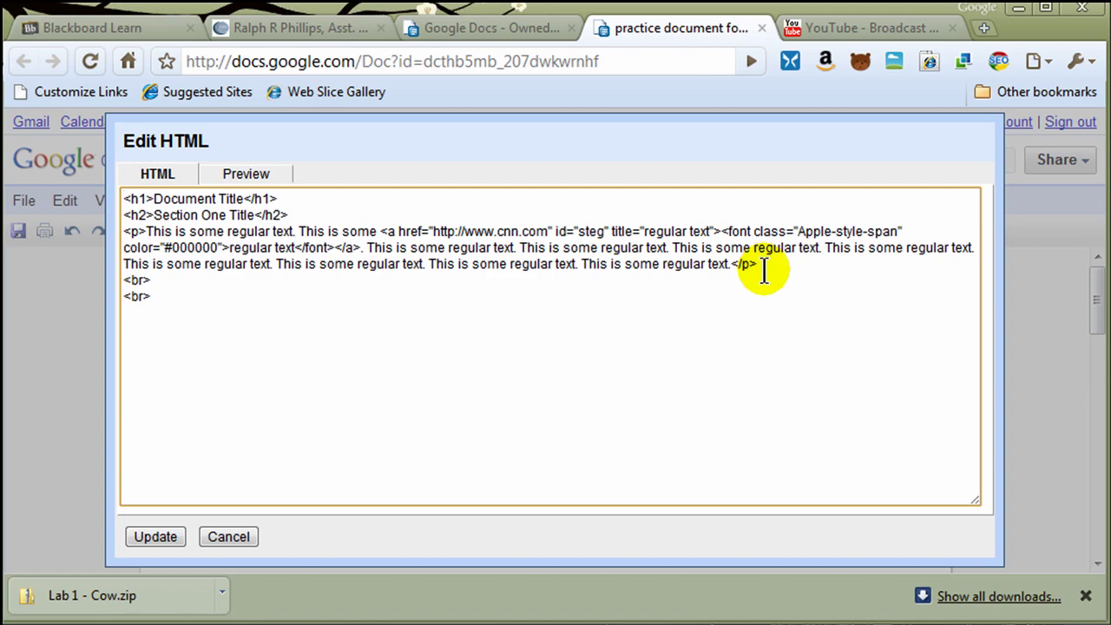
click(229, 536)
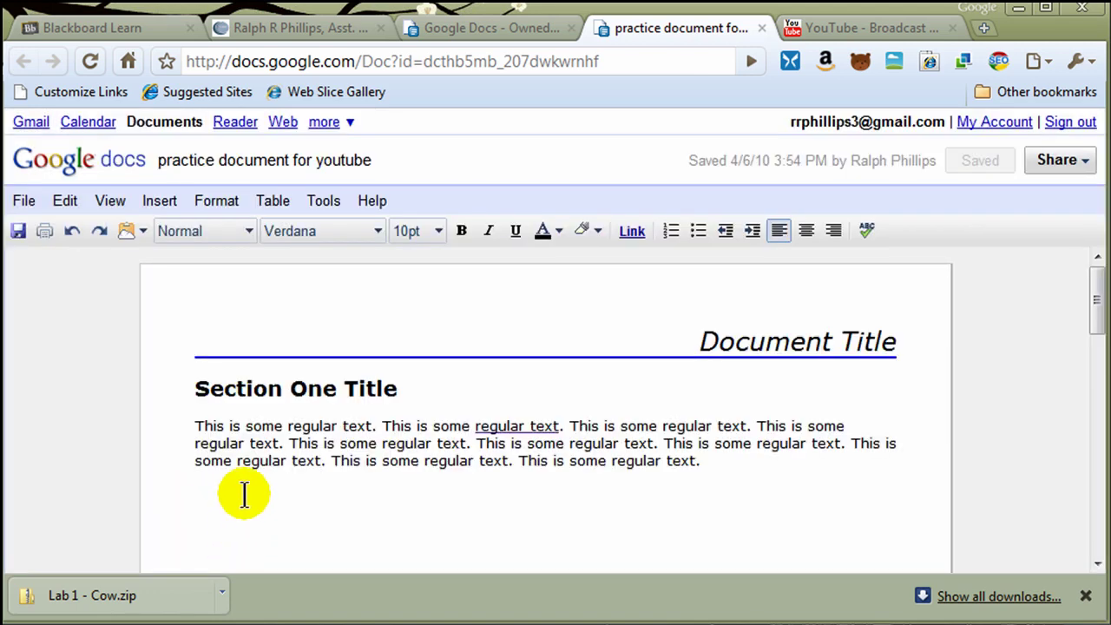
Add the CSS rule 'p { text-indent: 2em; }' below the h1 rule
click(69, 204)
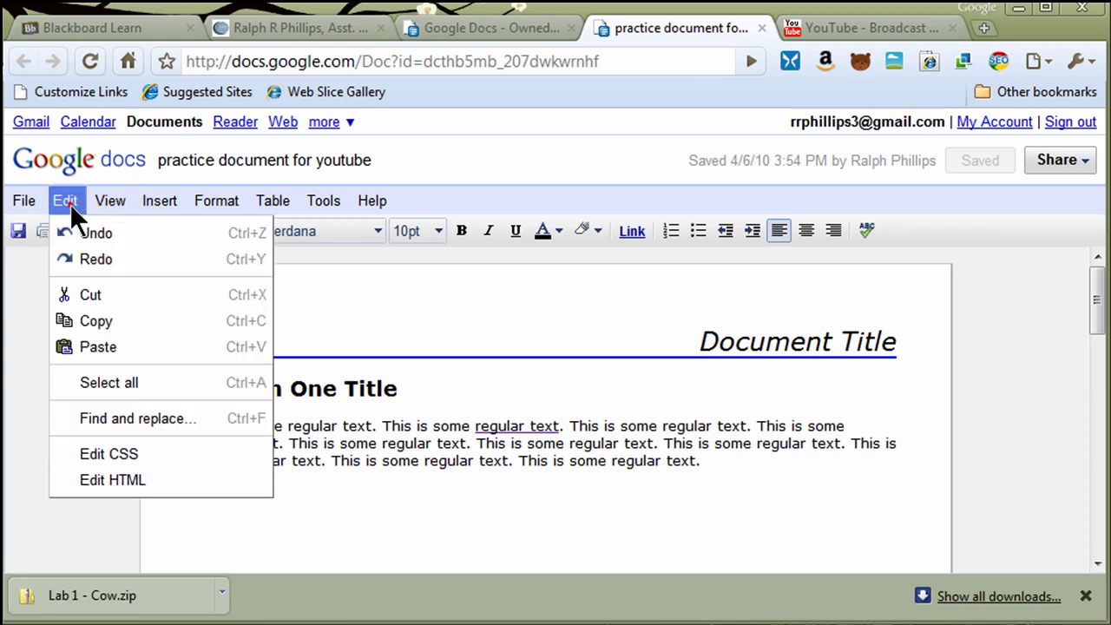
click(135, 455)
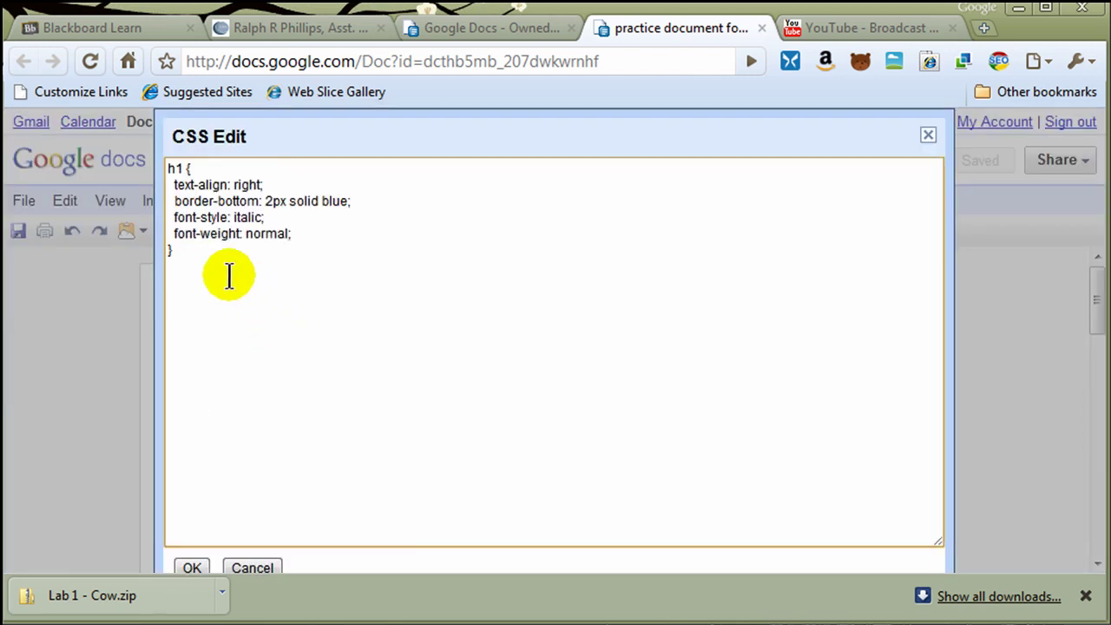
key(Return)
key(Return)
text(p {)
key(Return)
text(text-indent: 2em;)
key(Return)
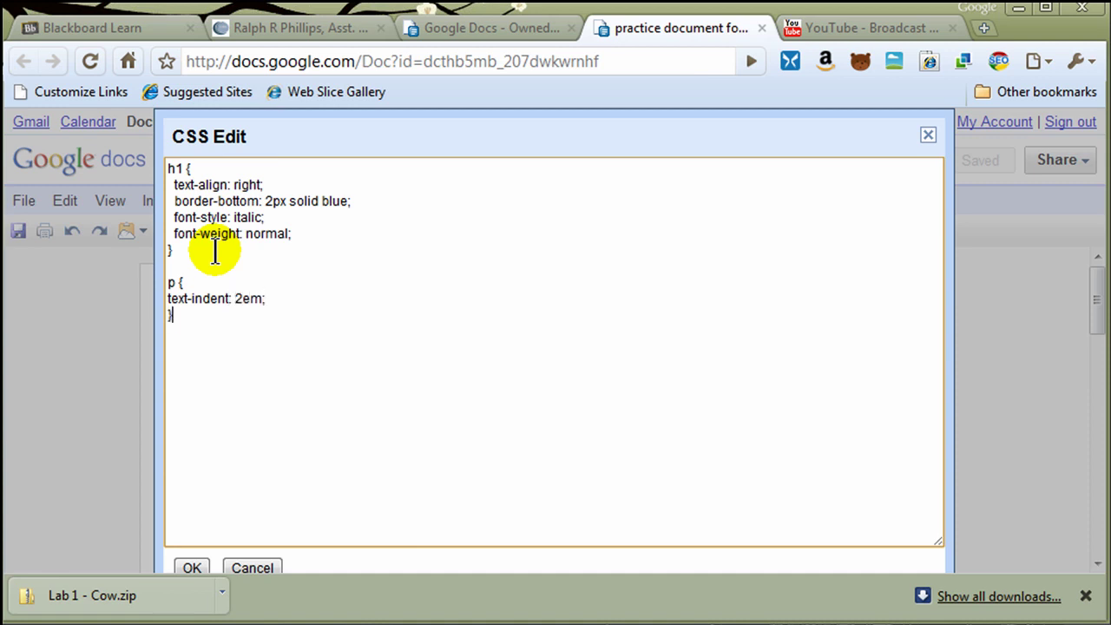
click(192, 567)
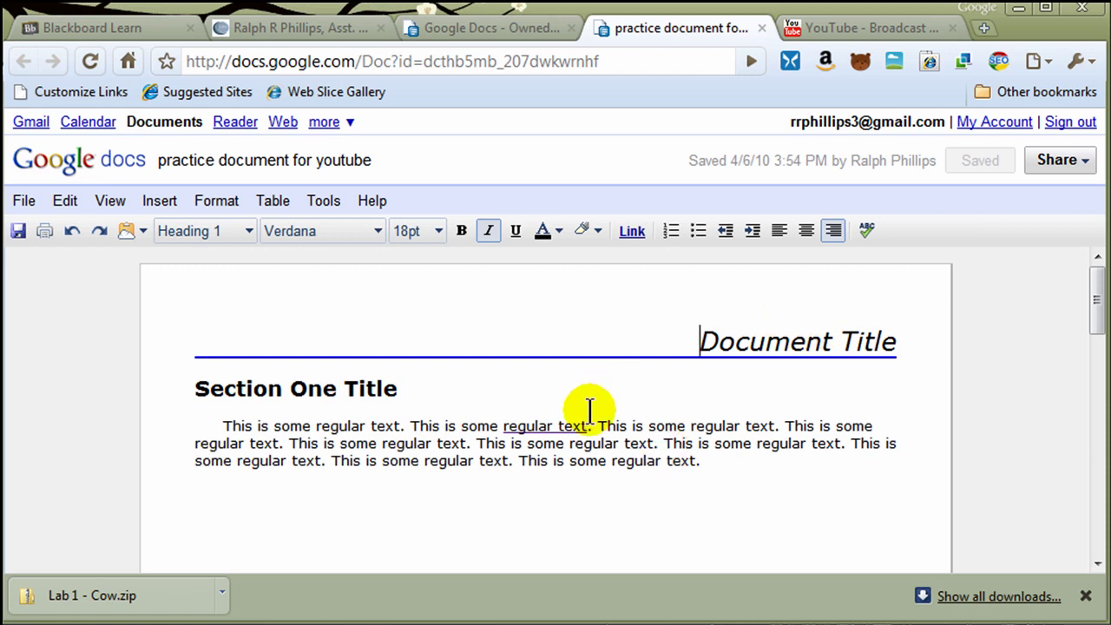
Publish the document as a web page with 'Automatically re-publish when changes are made' enabled
click(1069, 165)
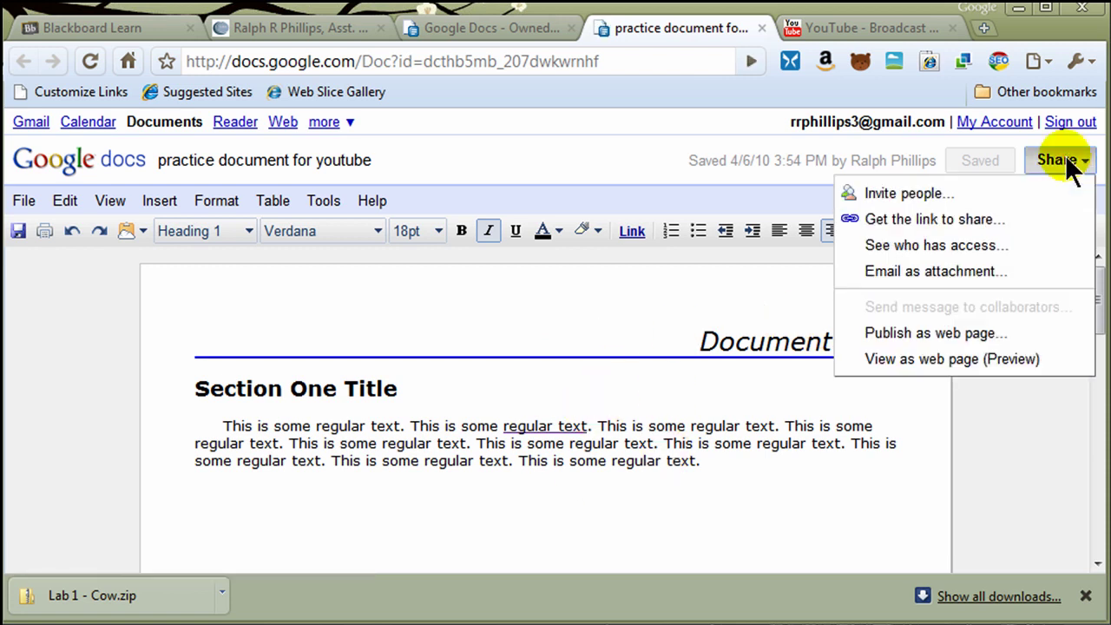
click(948, 335)
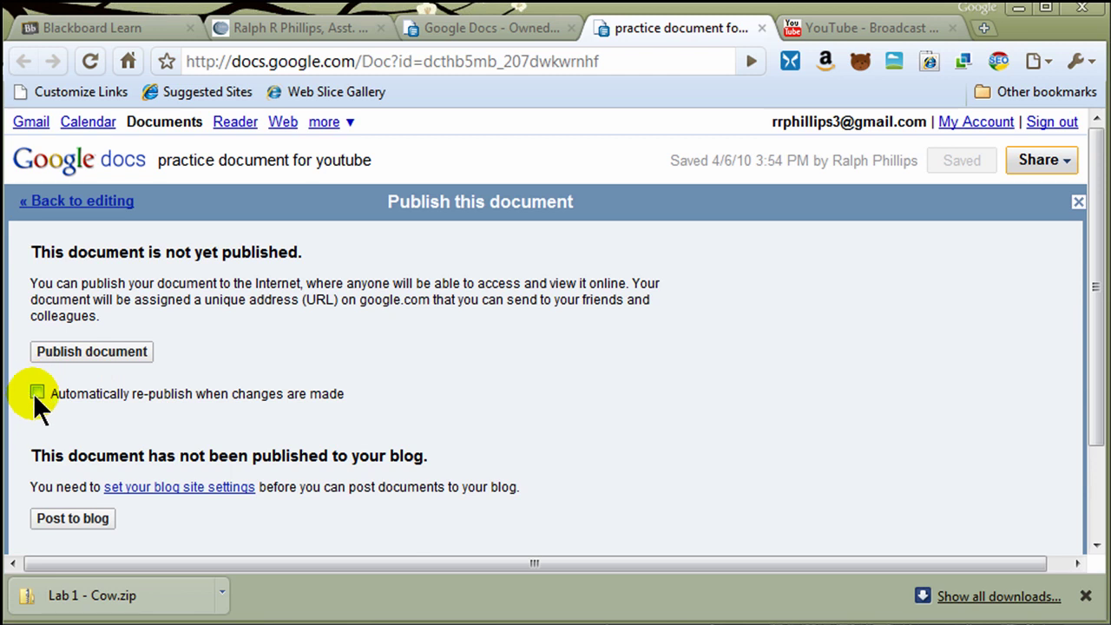
click(37, 391)
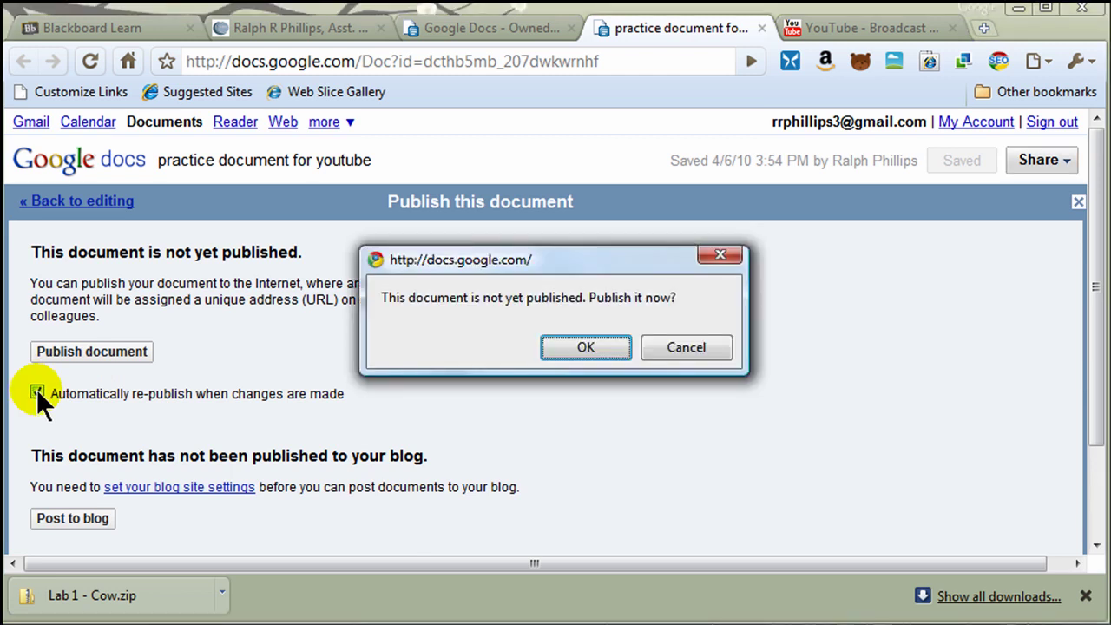
click(602, 349)
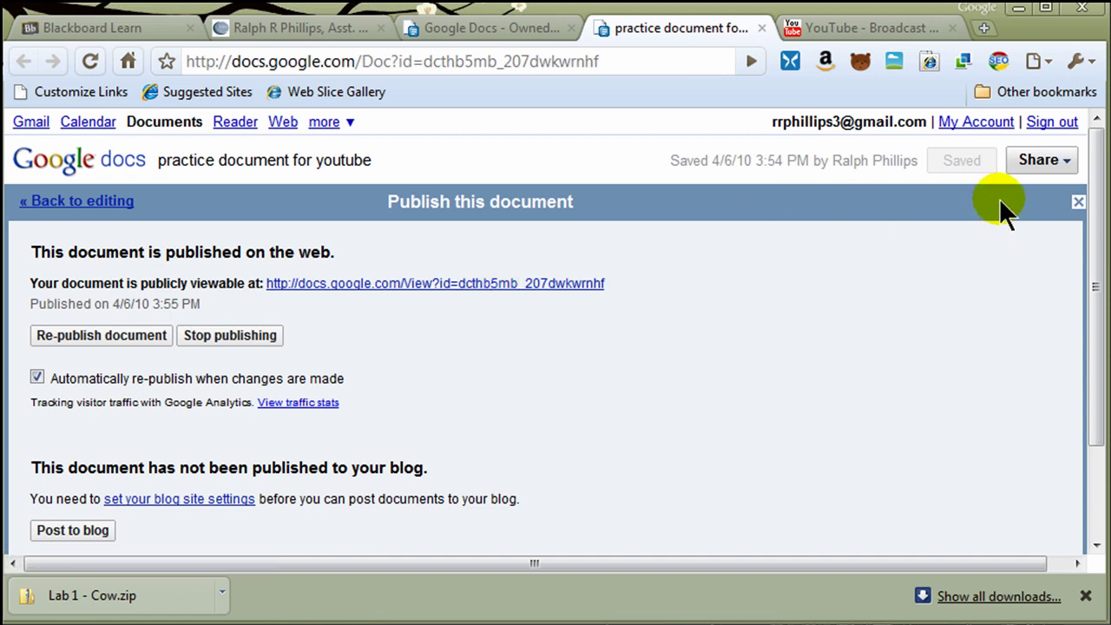
Return to editing, then open the Invite people dialog and close it without inviting anyone
click(117, 201)
click(1042, 160)
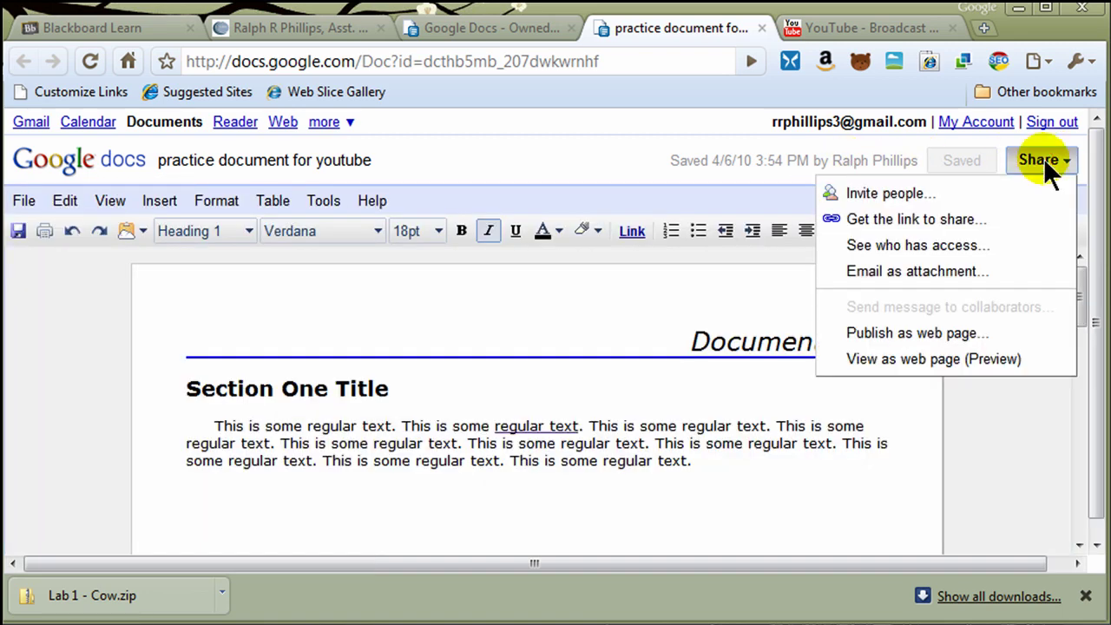
click(905, 195)
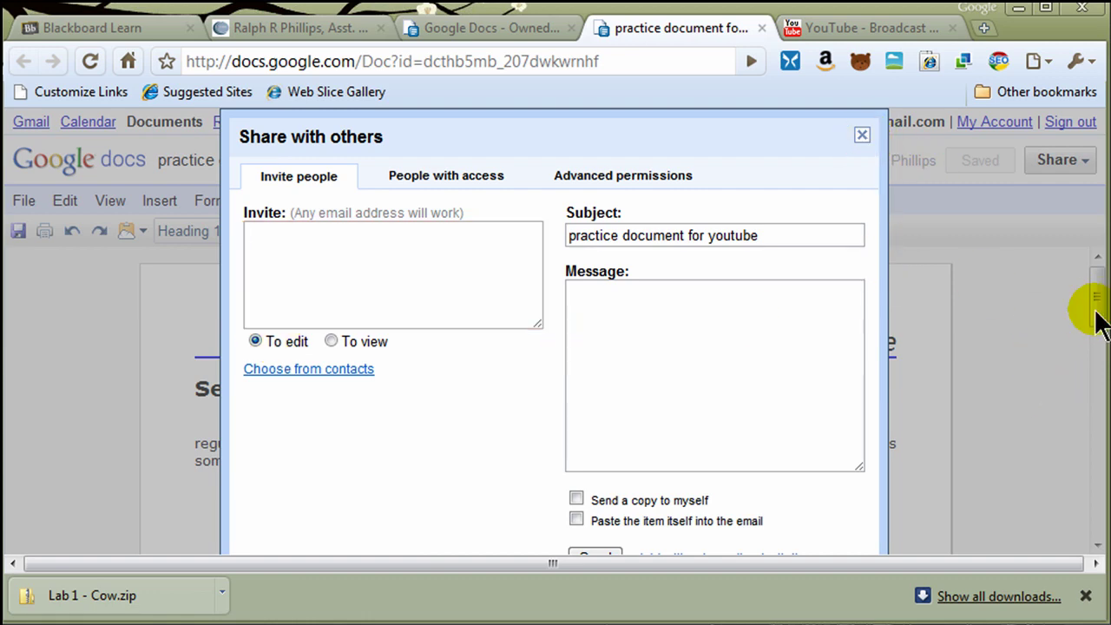
click(860, 135)
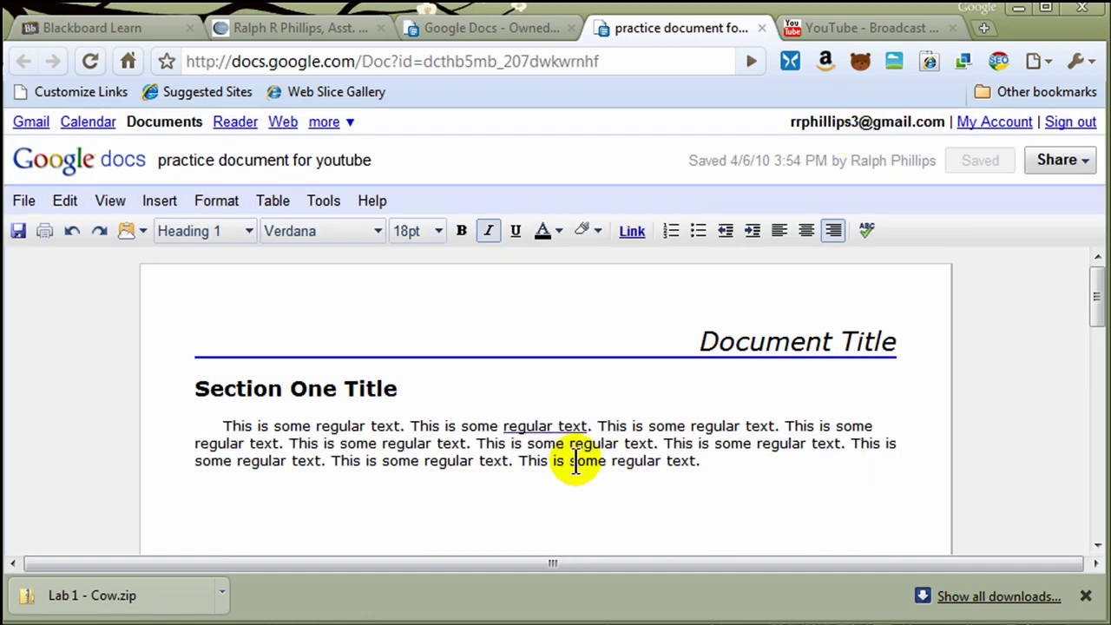